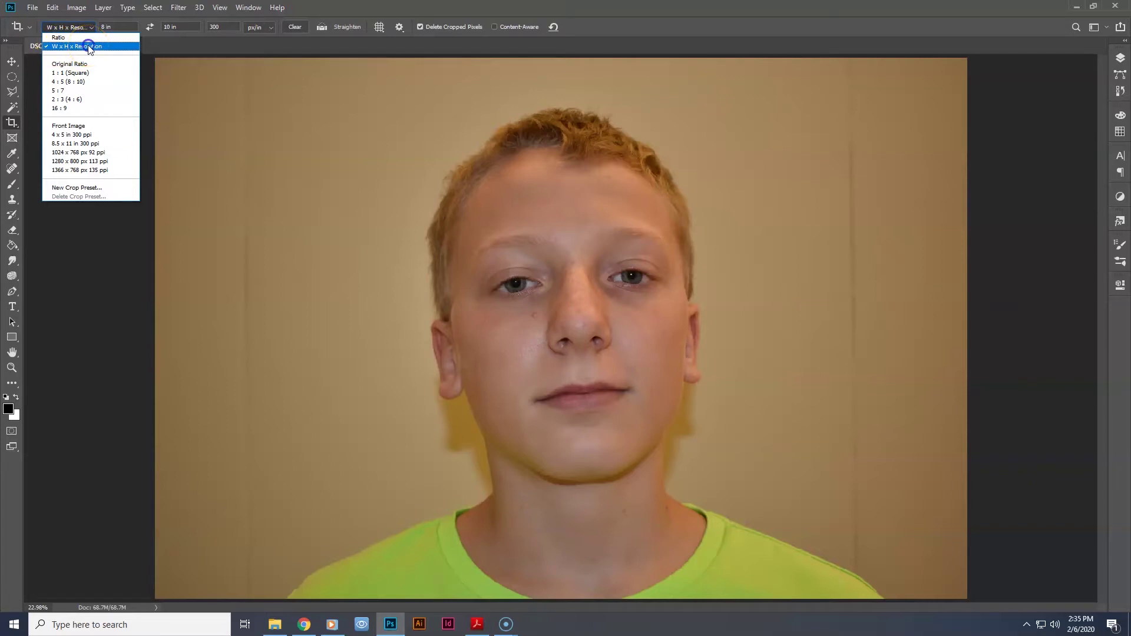
Set the Crop tool to W x H x Resolution at 8 in by 10 in and 300 px/in
click(91, 46)
click(177, 26)
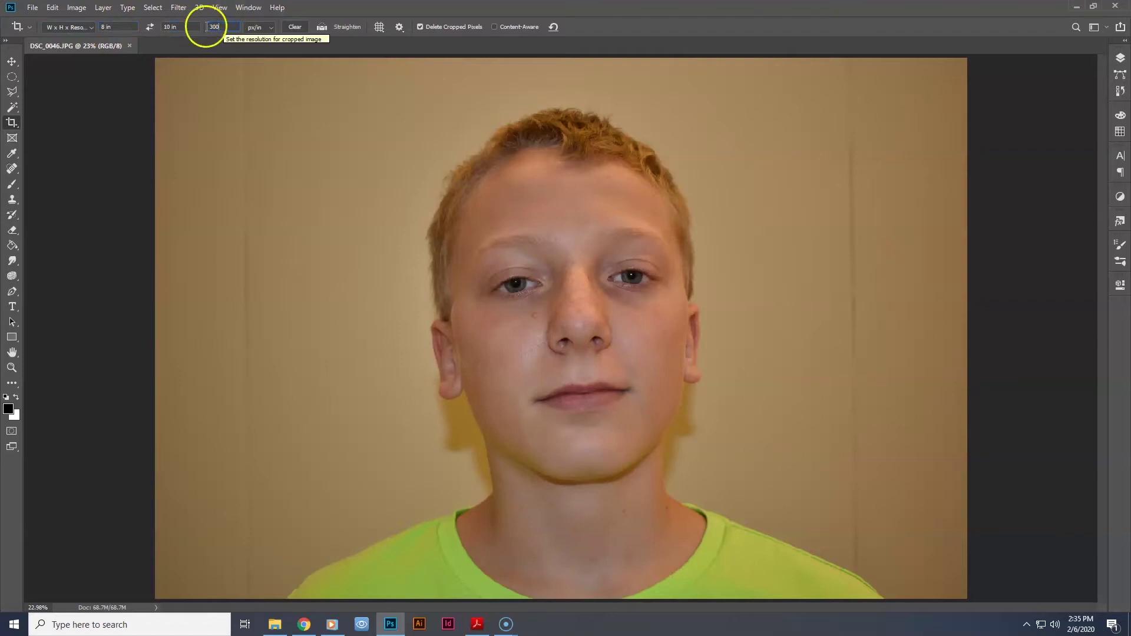
click(115, 26)
drag(183, 26, 139, 24)
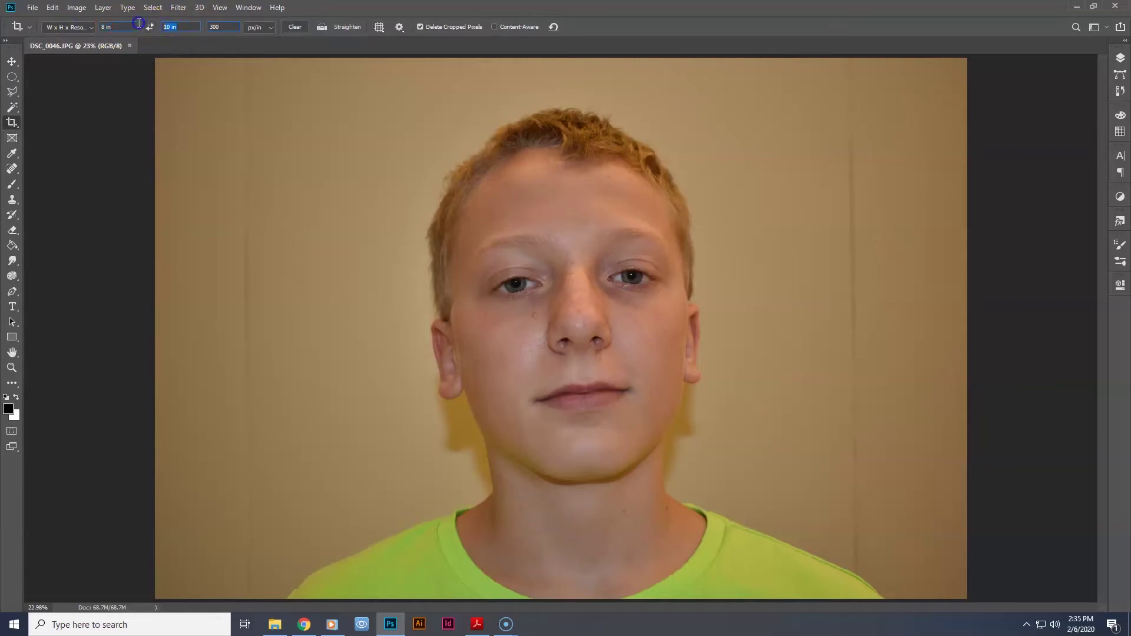
drag(227, 27, 171, 26)
Crop the photo to a portrait frame centred on the head, leaving a little background above the hair
mouse_move(348, 59)
mouse_down()
mouse_move(422, 147)
mouse_move(607, 315)
mouse_move(813, 598)
mouse_up()
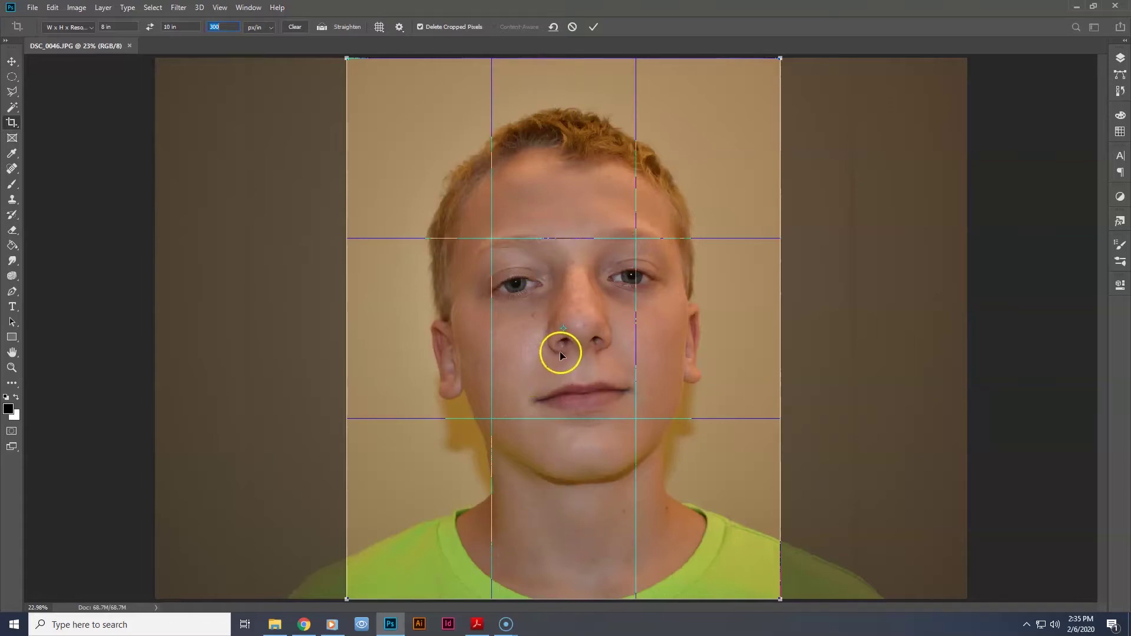
drag(345, 58, 375, 96)
drag(611, 329, 602, 330)
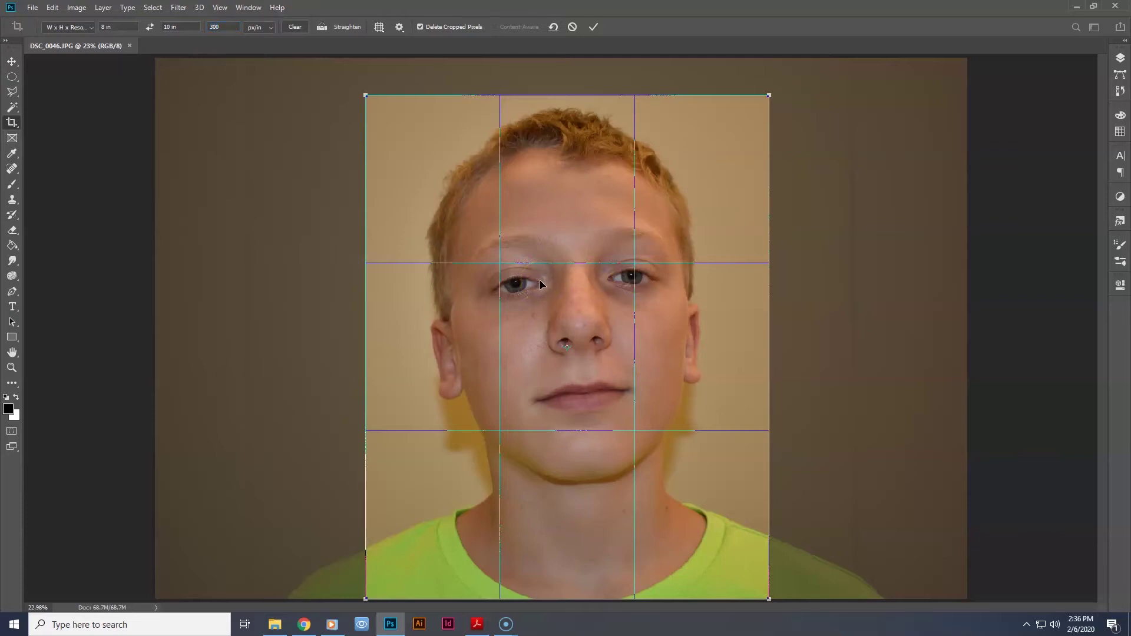
key(Return)
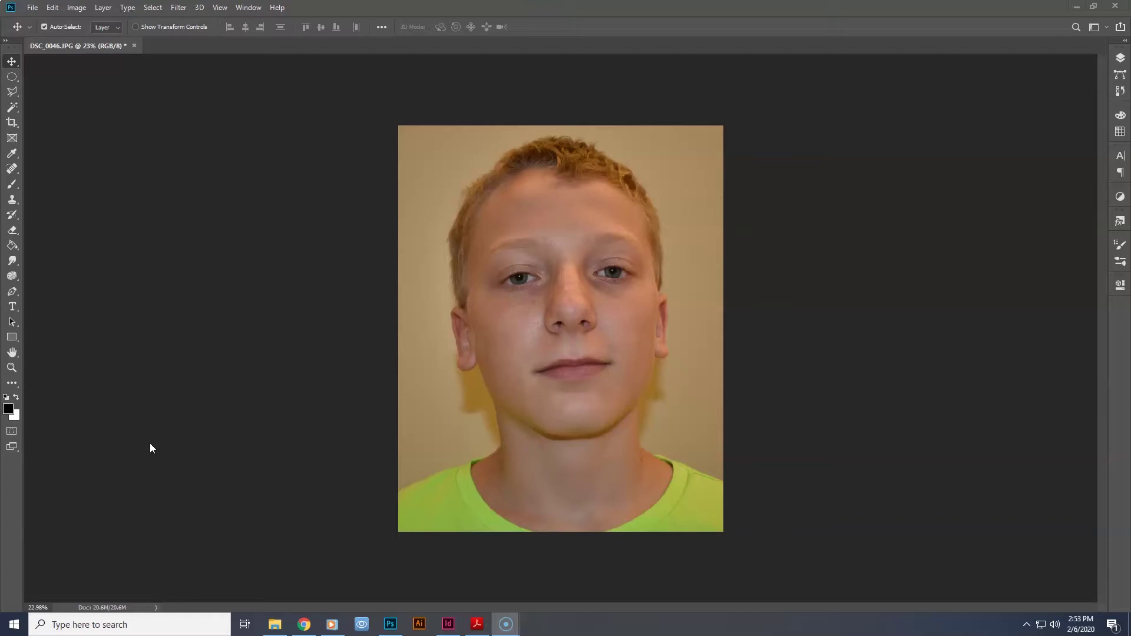
Convert the locked Background into a regular layer named Original
click(1120, 57)
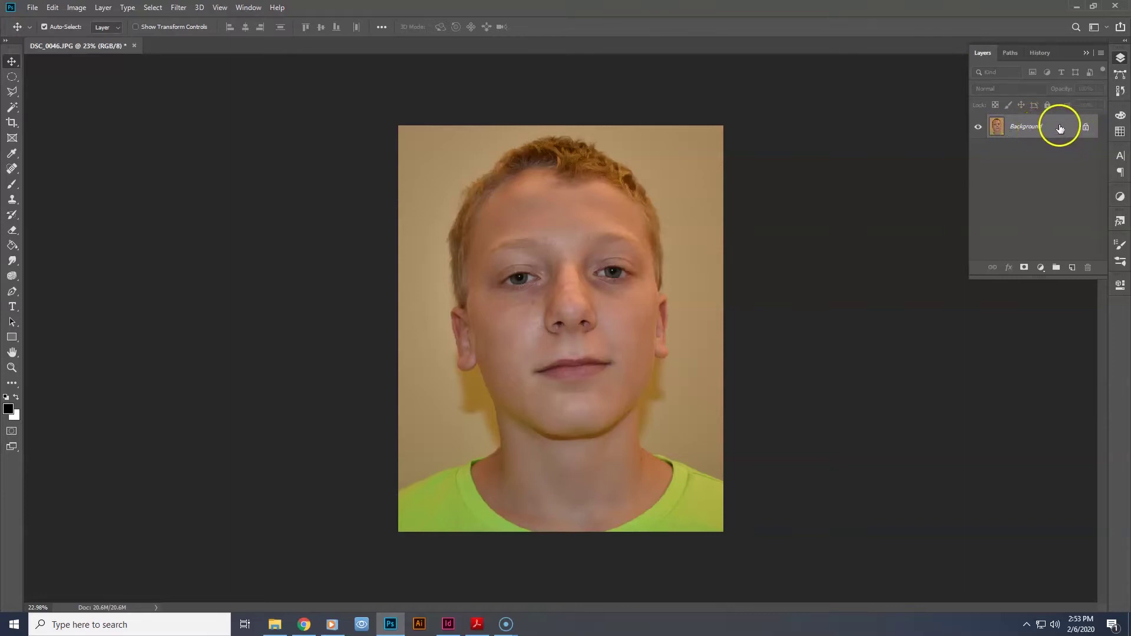
double_click(1060, 128)
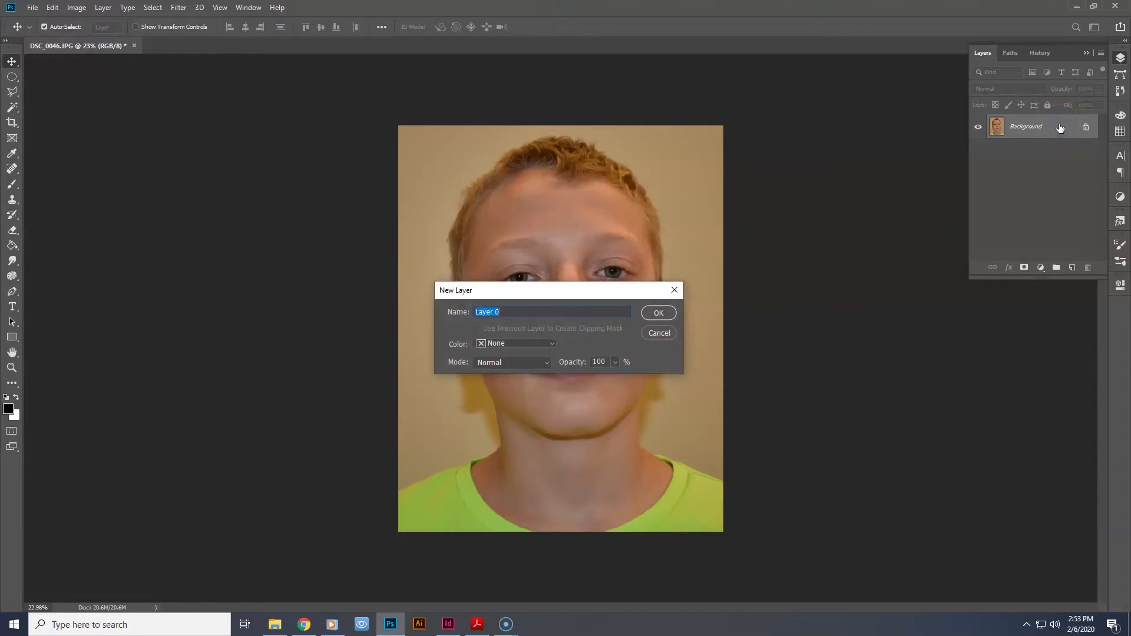
text(Original)
click(658, 313)
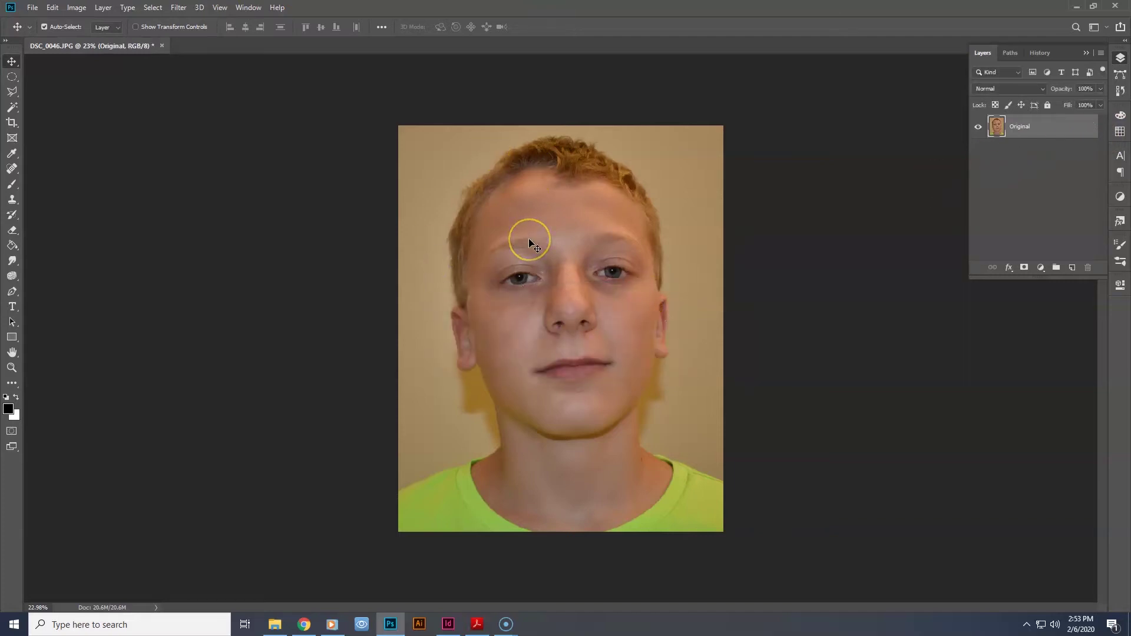
Check the cropped photo's width, height and resolution in Image Size
click(77, 7)
click(95, 96)
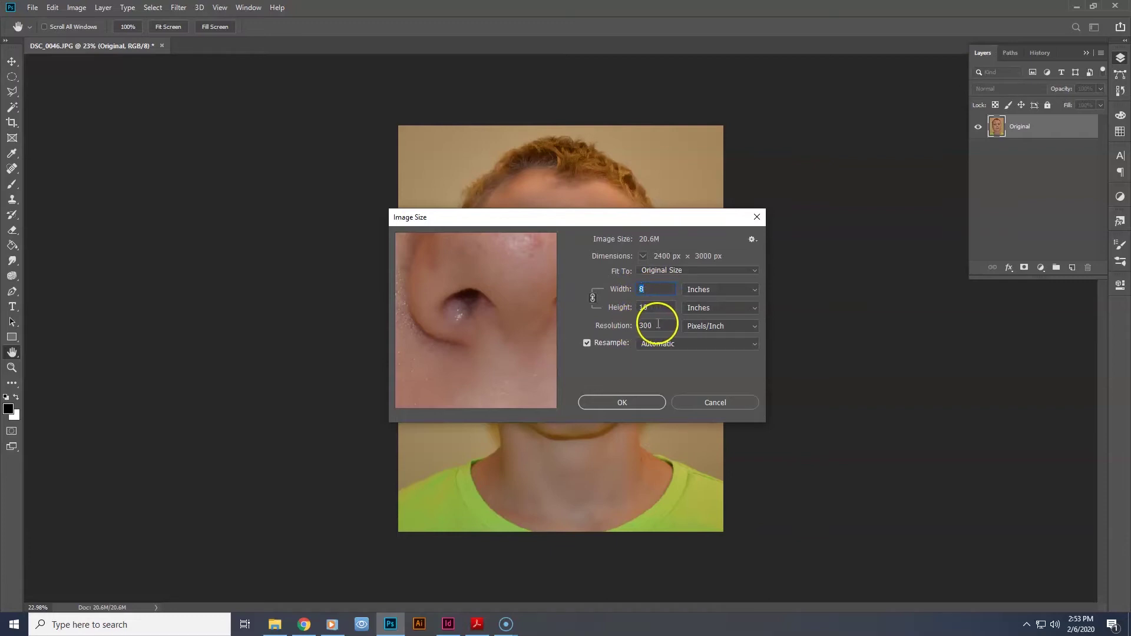
click(635, 401)
Widen the canvas to 16 inches with the photo anchored at the left, so the new space is added on the right
click(78, 8)
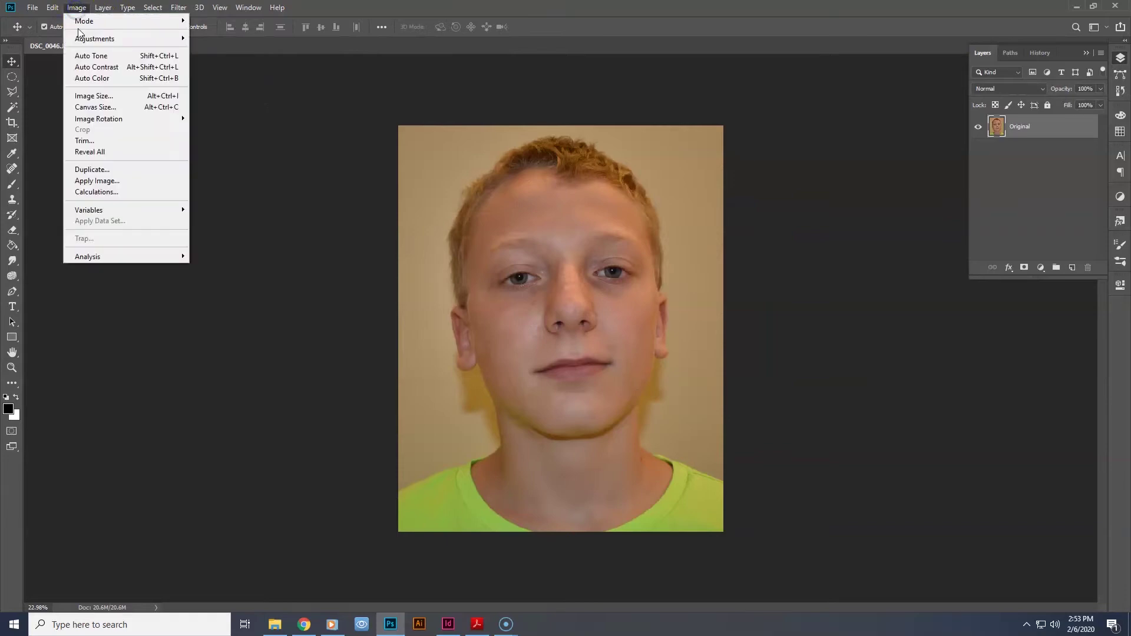
click(91, 106)
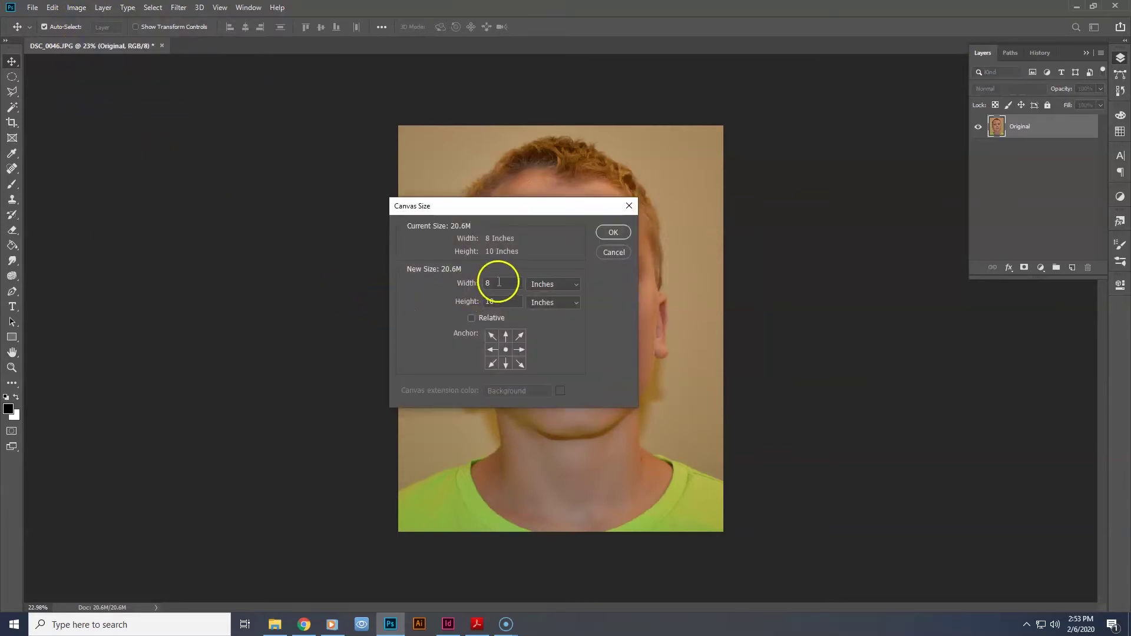
double_click(499, 282)
text(16)
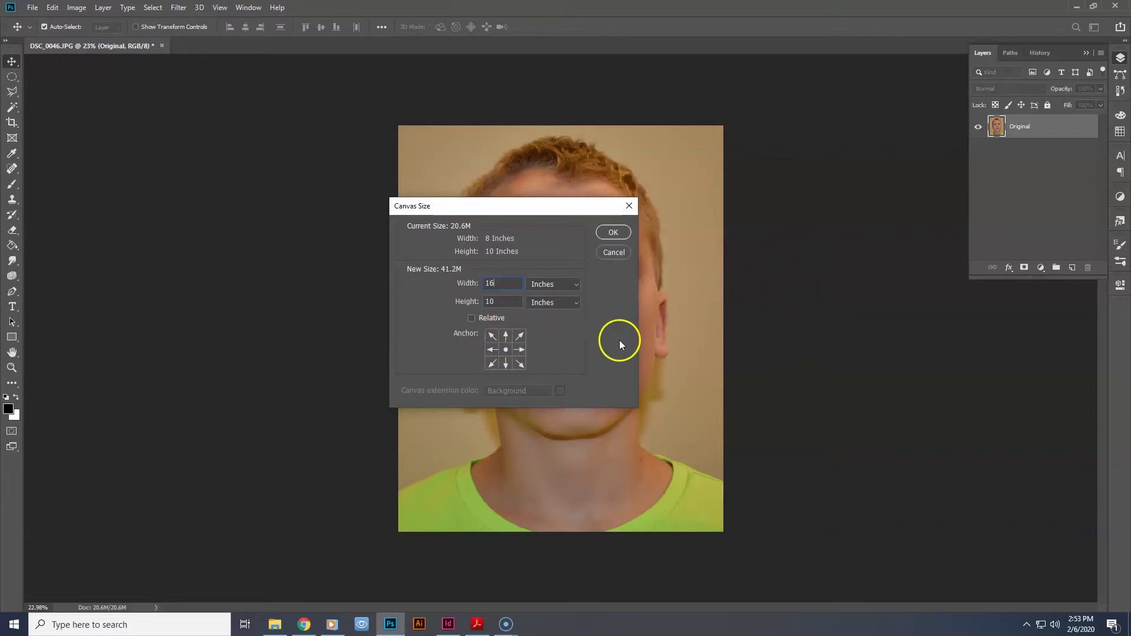
click(492, 351)
click(507, 285)
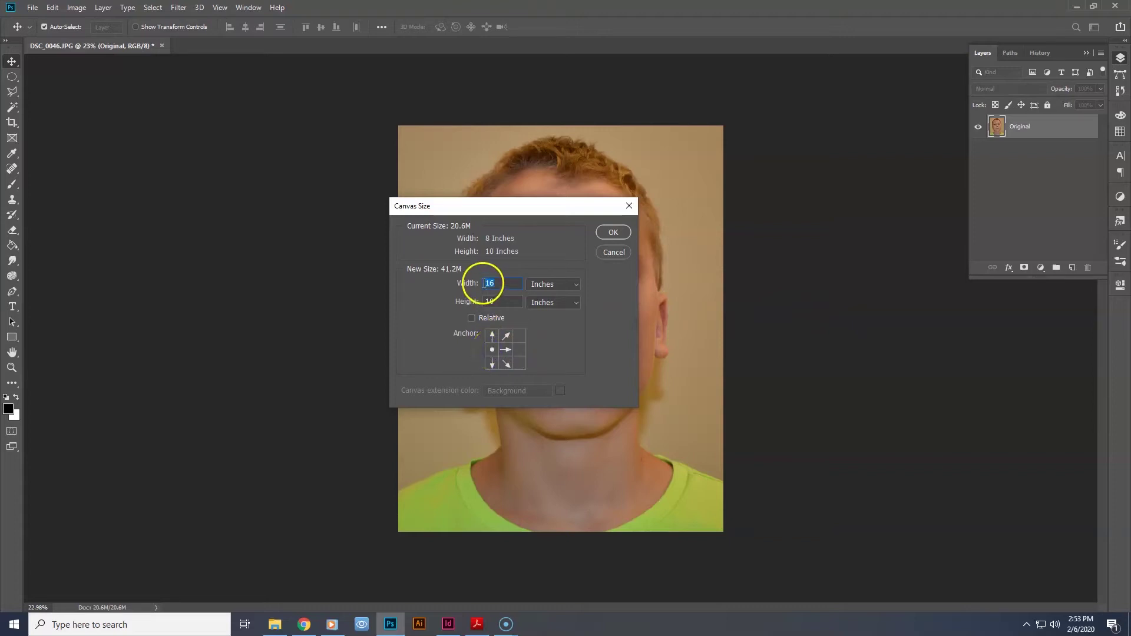
click(495, 372)
click(604, 232)
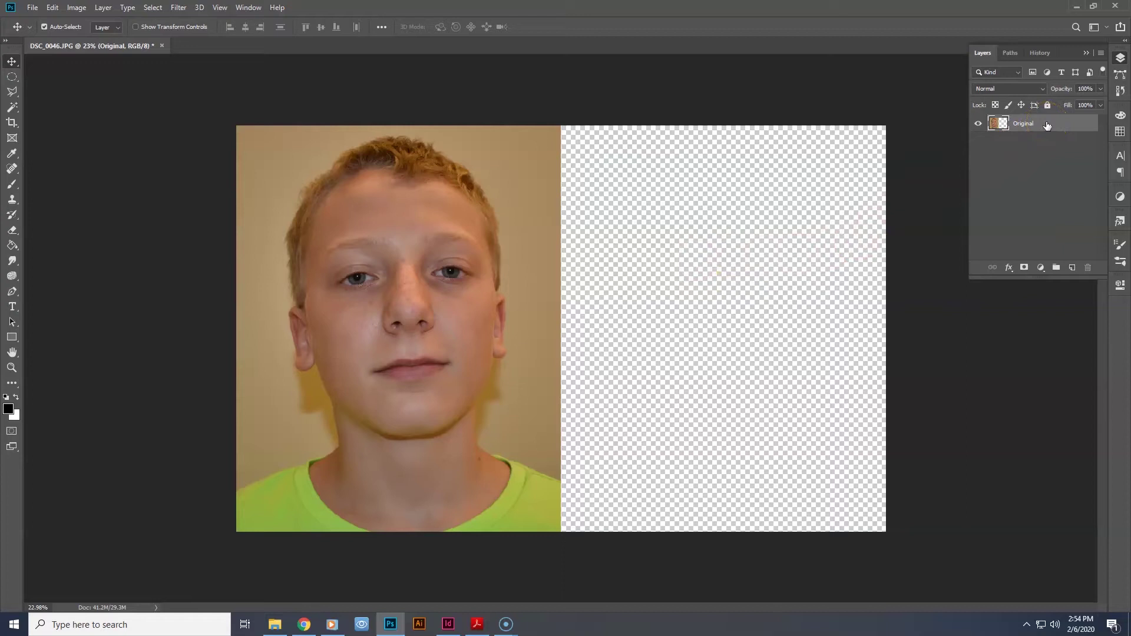
Duplicate the Original layer
click(1101, 52)
click(1049, 95)
drag(1051, 121, 1075, 266)
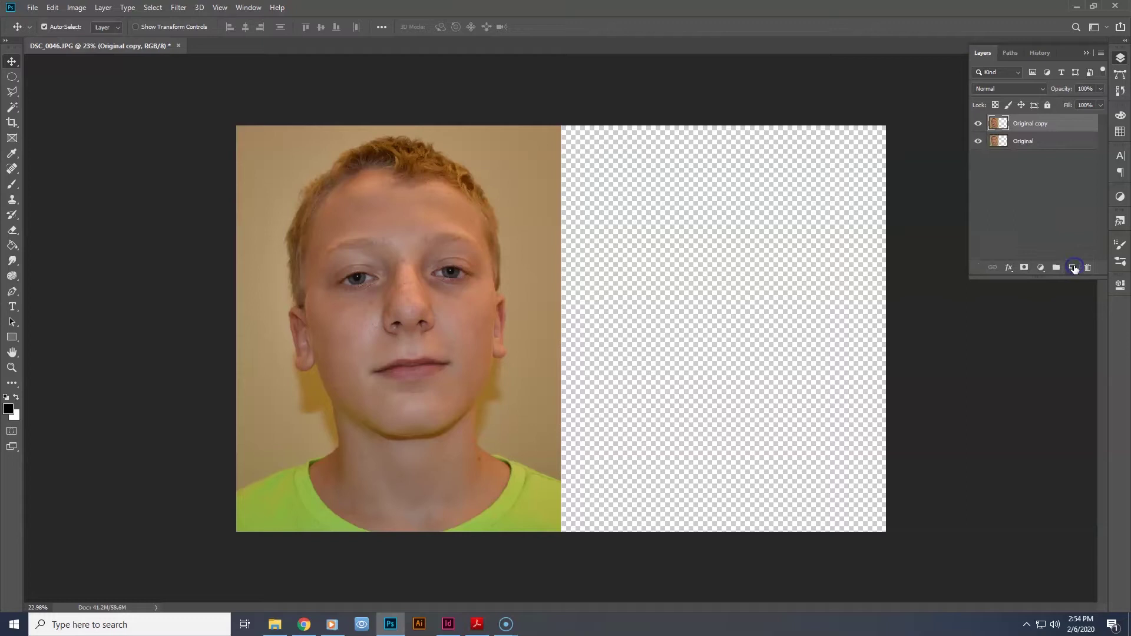
Rename the duplicate layer Alteration and move it onto the empty right half of the canvas
double_click(1027, 123)
text(Alteration)
click(11, 62)
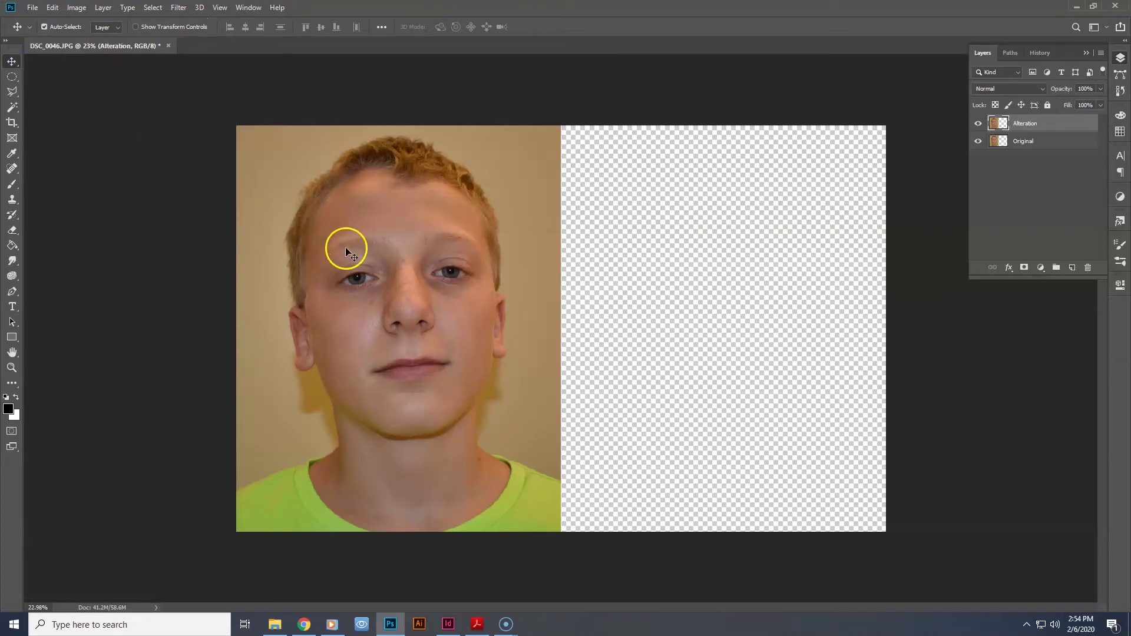
drag(345, 258, 668, 258)
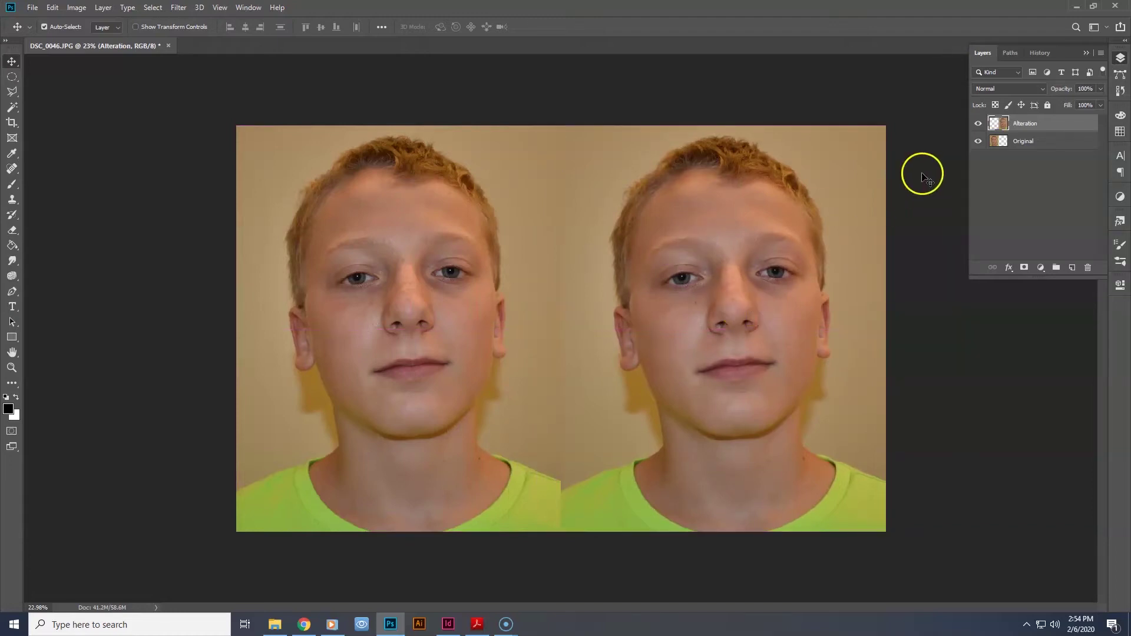
Toggle the visibility of the Original and Alteration layers to check which portrait each one holds
click(1035, 143)
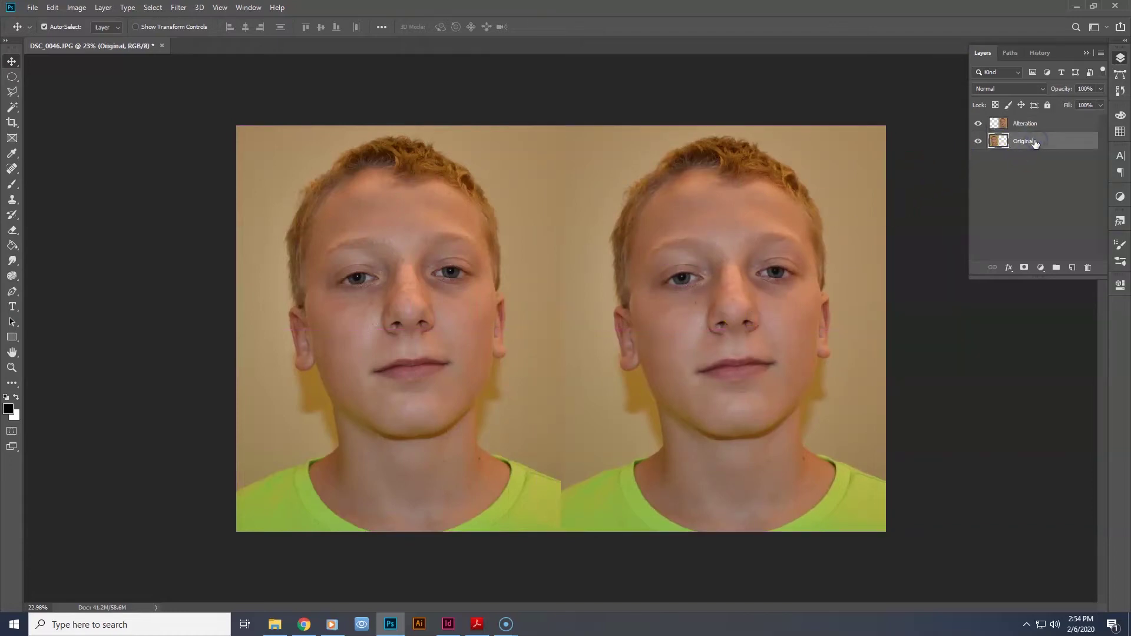
click(978, 141)
click(979, 141)
click(998, 123)
click(978, 123)
click(977, 124)
click(978, 124)
click(977, 125)
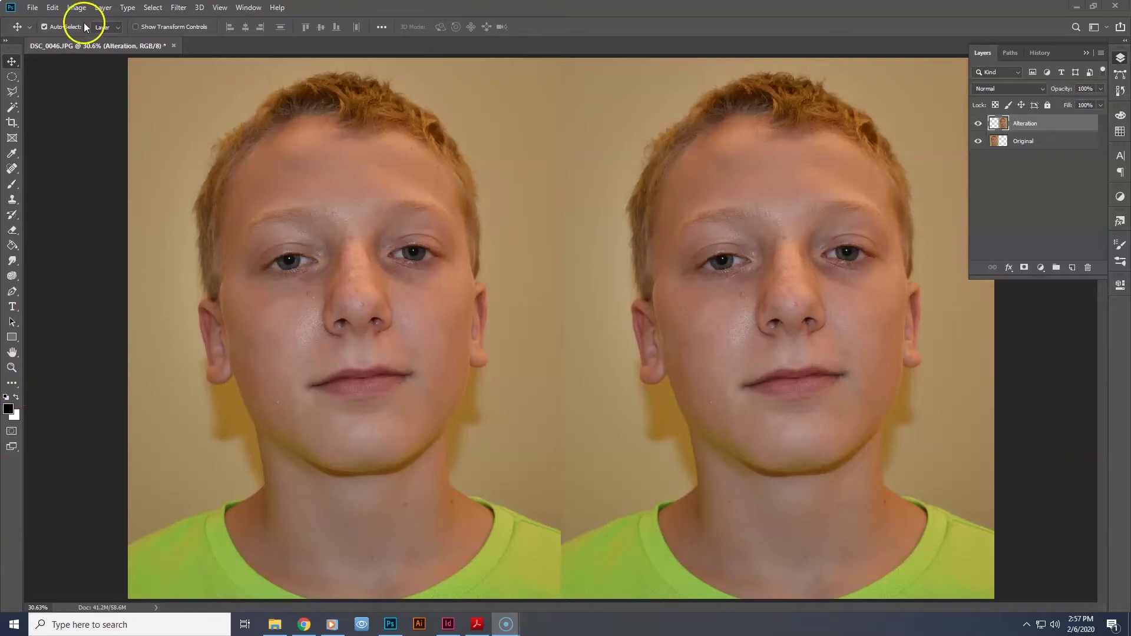
Start a Levels adjustment on the Alteration layer and set the white input level to 214 and the black to 2
click(77, 8)
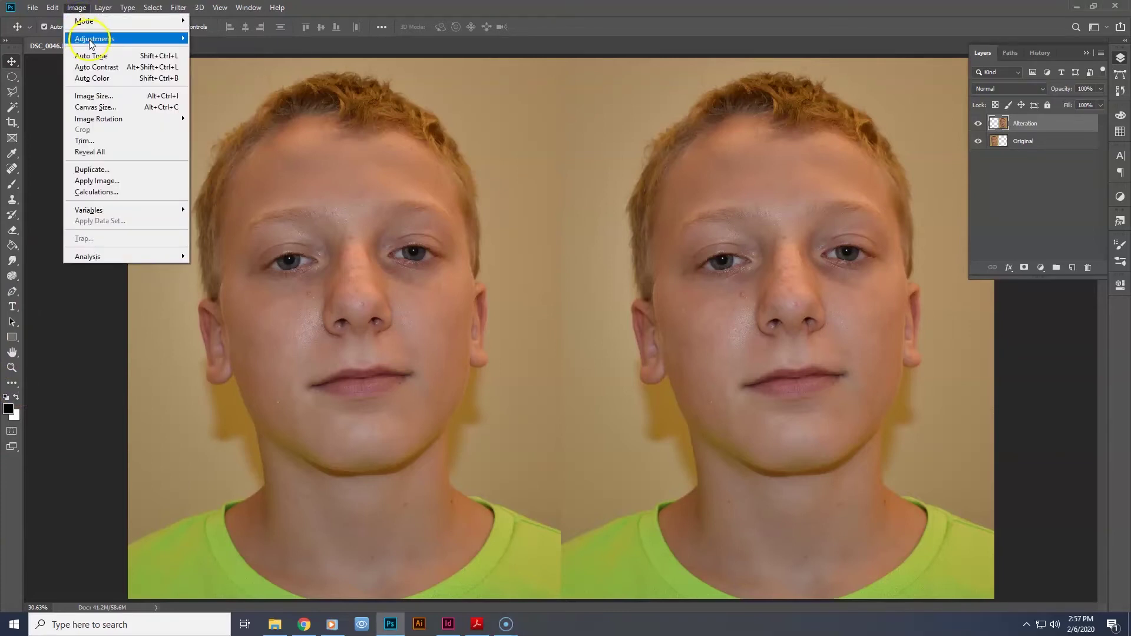
mouse_move(92, 41)
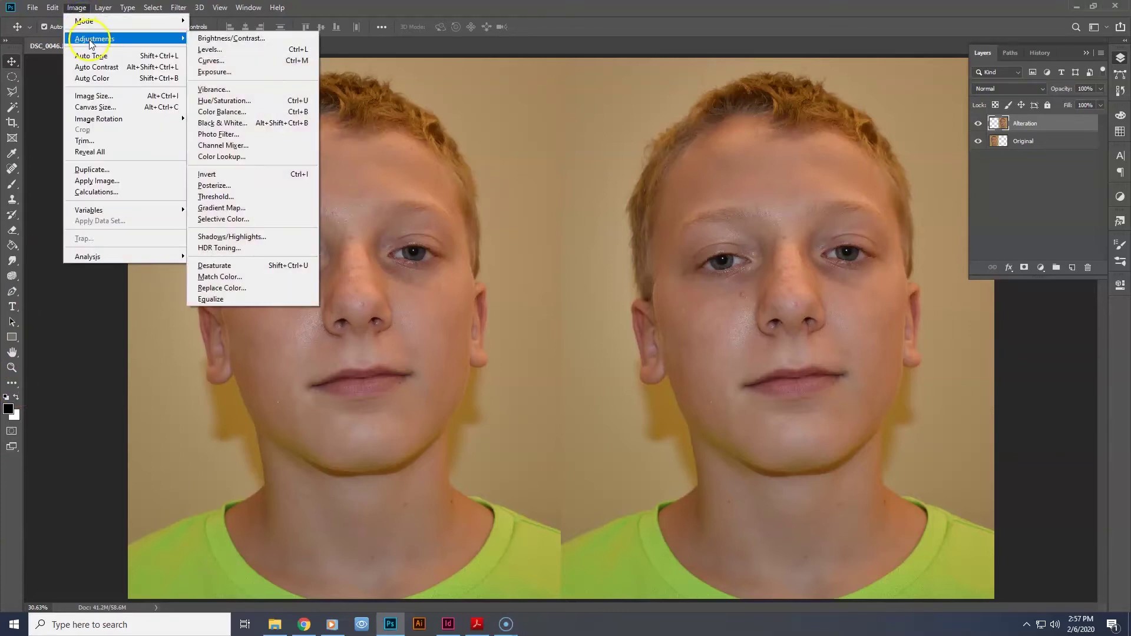
click(219, 51)
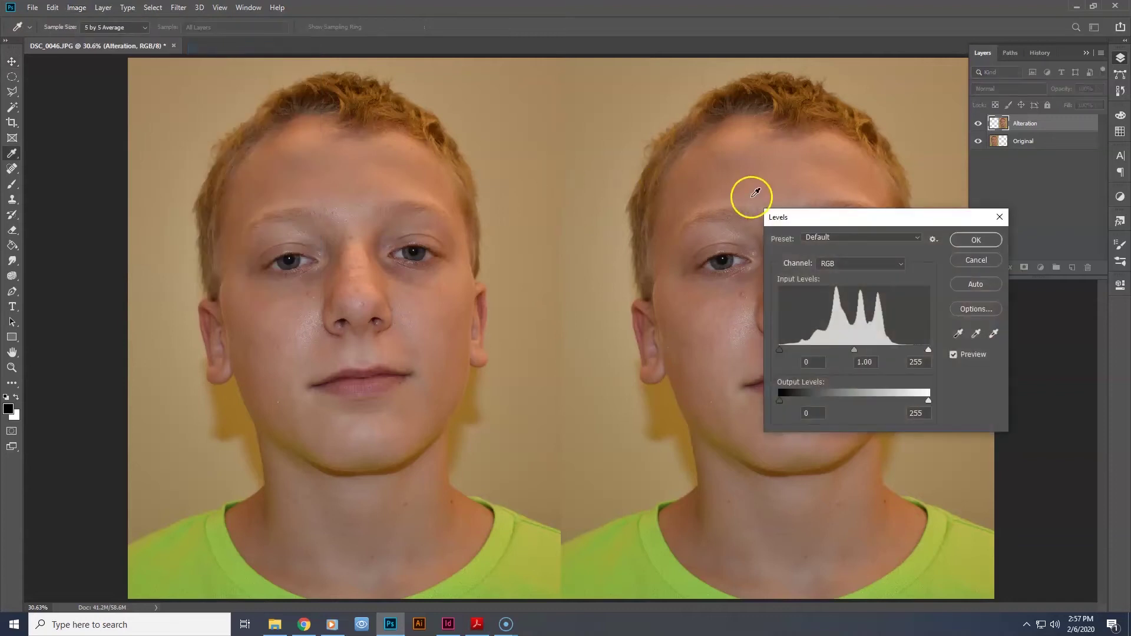
drag(867, 223, 526, 169)
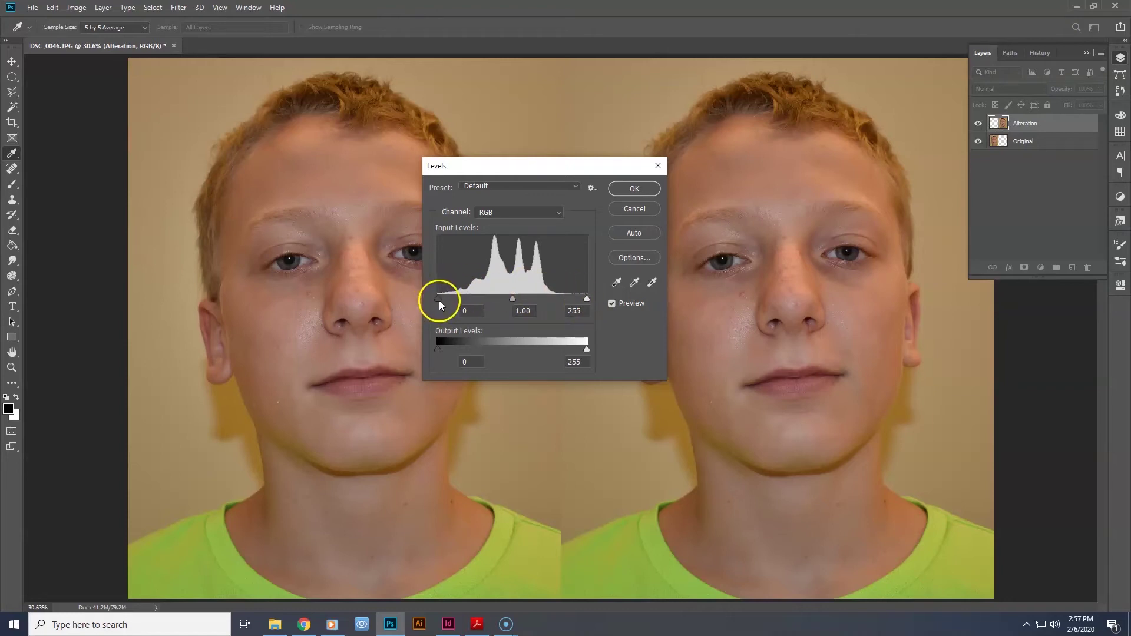
drag(586, 298, 564, 301)
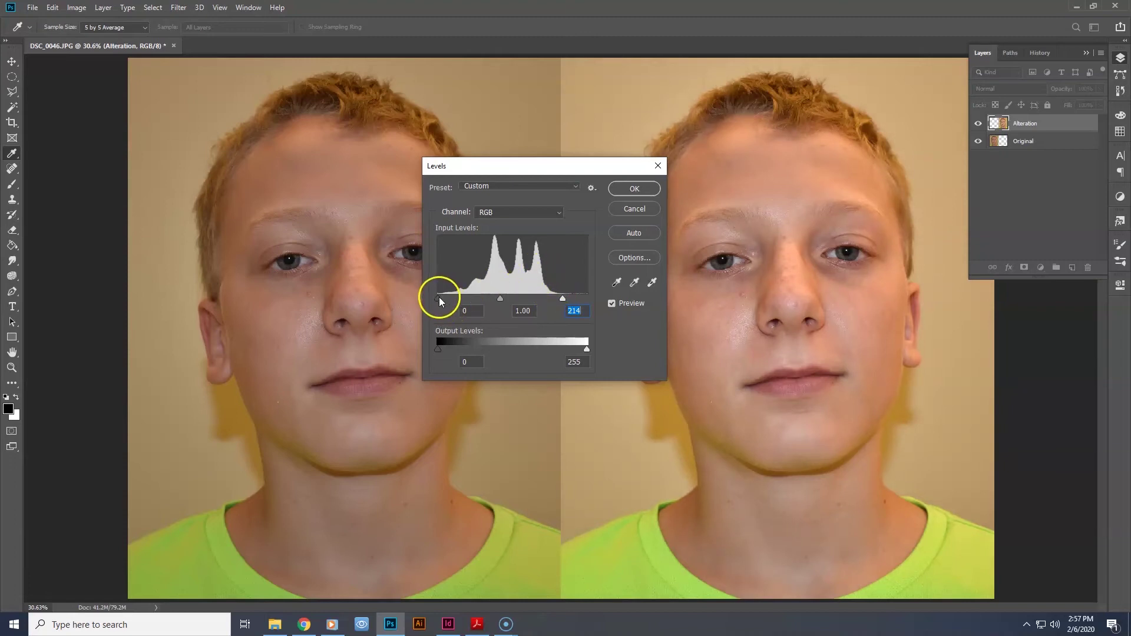
drag(439, 298, 440, 299)
click(561, 298)
Try midtone input levels of 1.55 and 0.71 on the Alteration portrait, then return them to 1.00
drag(501, 297, 482, 299)
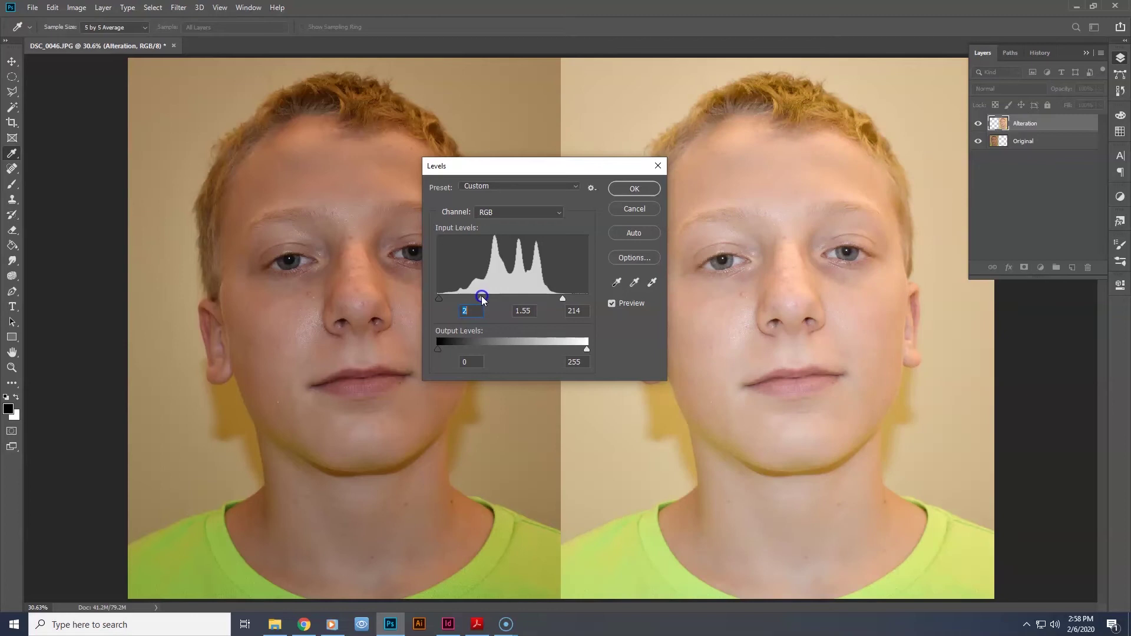
click(482, 297)
drag(482, 299, 516, 300)
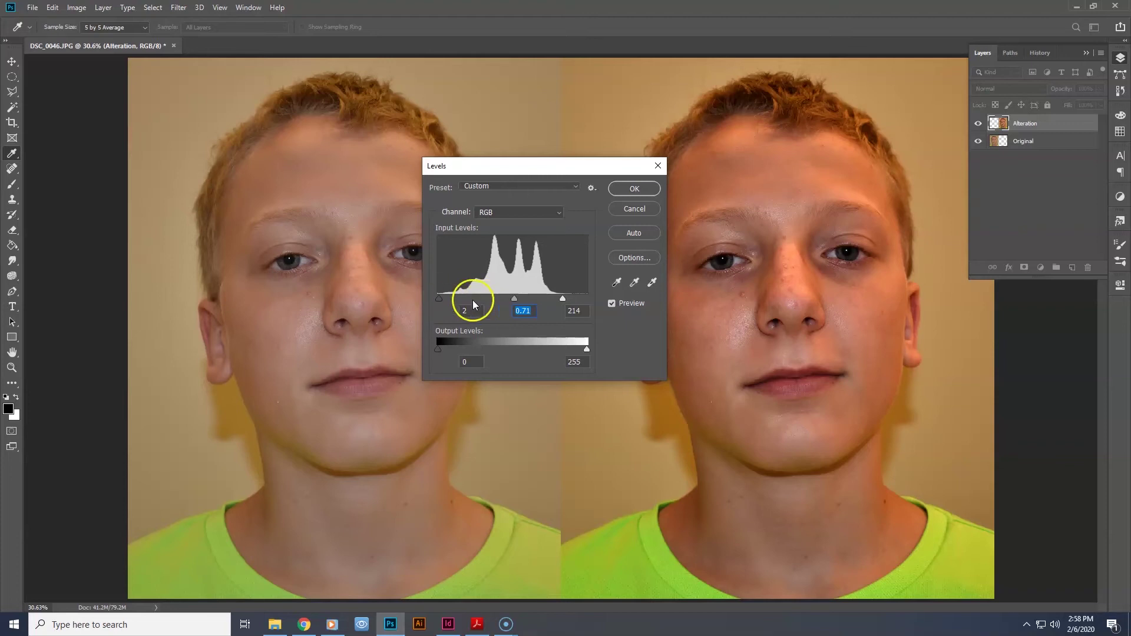
drag(513, 299, 502, 302)
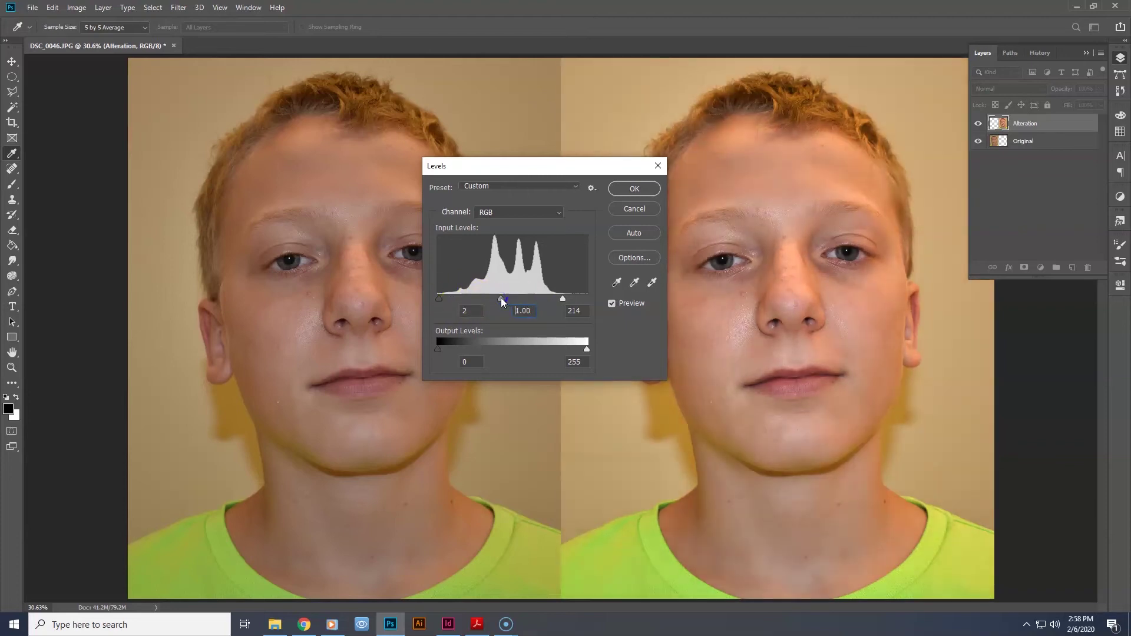
Brighten the Alteration portrait's midtones to about 1.16 and apply the Levels adjustment
drag(501, 298, 495, 301)
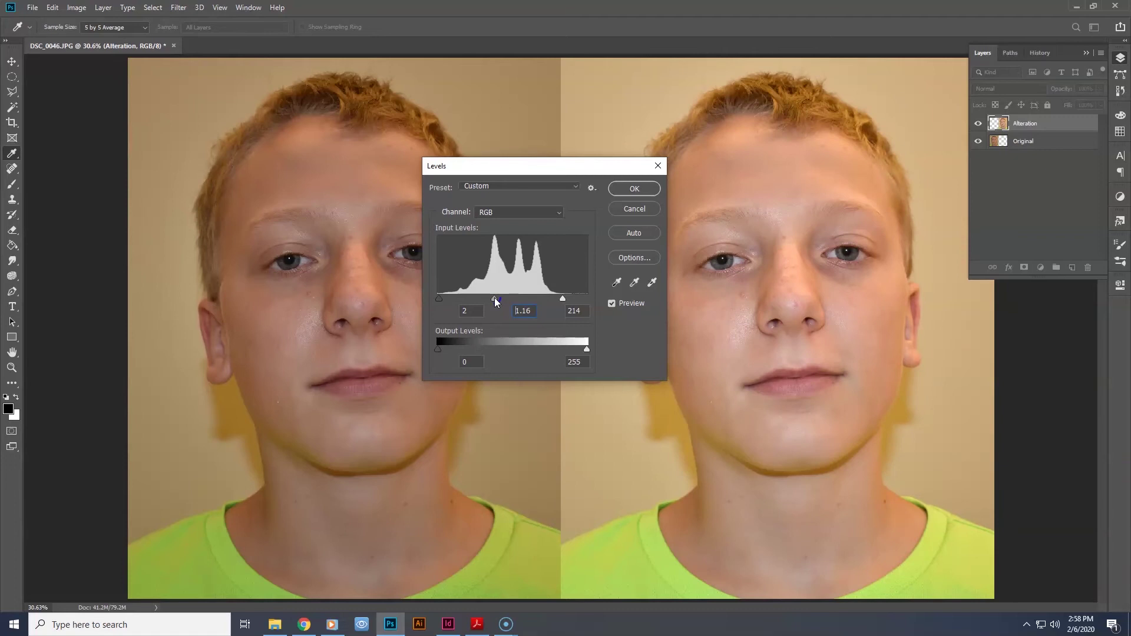
click(493, 298)
click(506, 301)
click(634, 188)
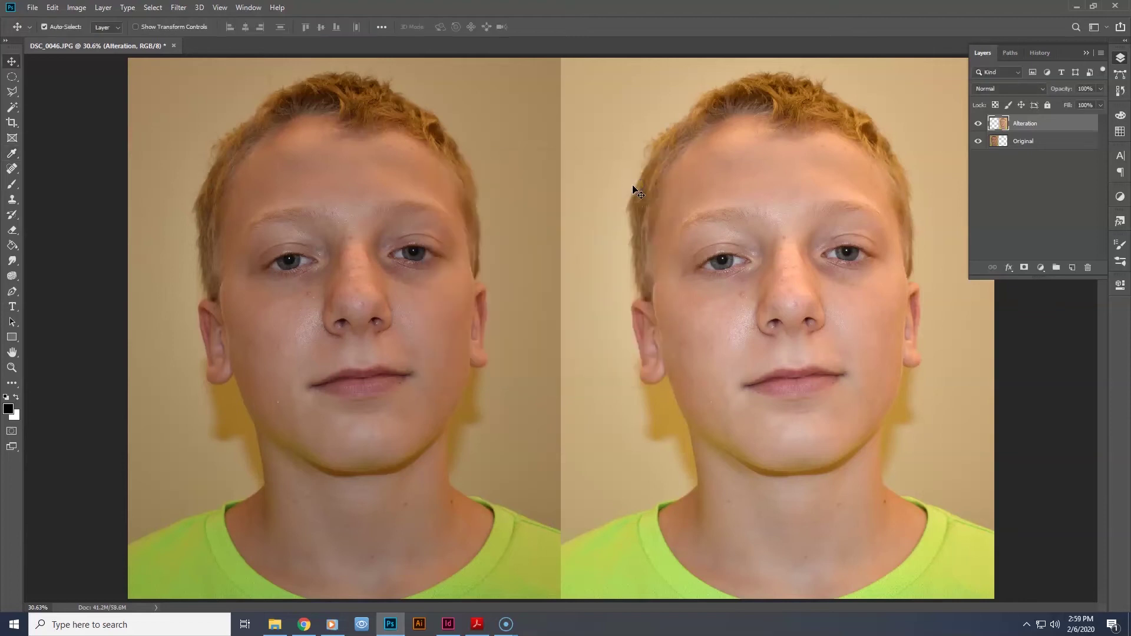
Start a Color Balance adjustment on the Alteration layer with Midtones as the tone range
click(424, 301)
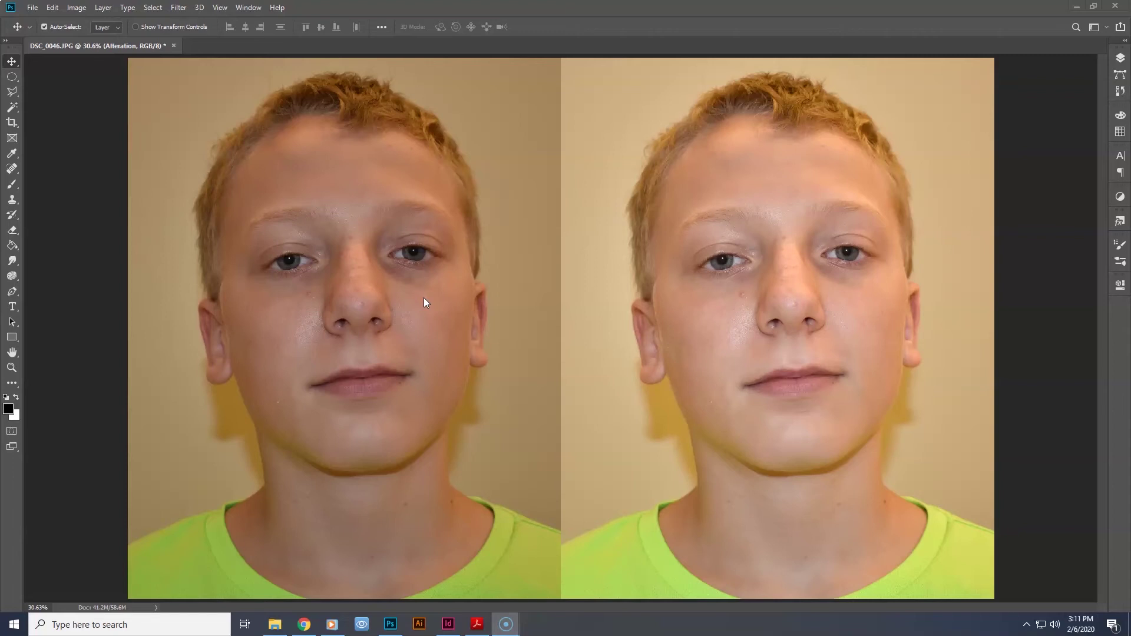
click(76, 7)
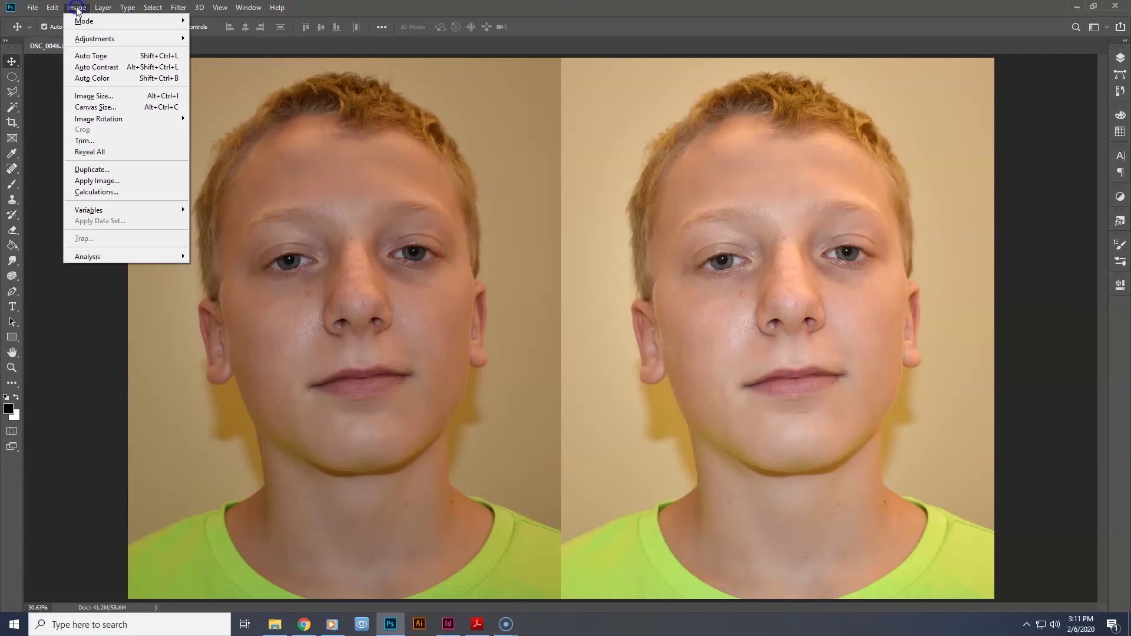
mouse_move(81, 42)
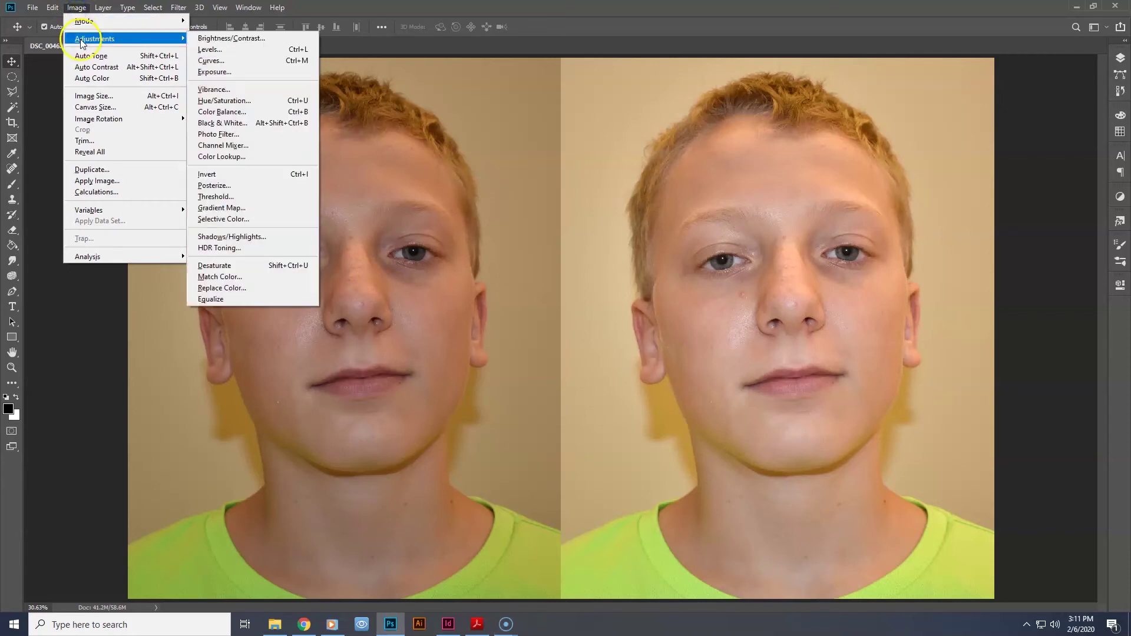
click(222, 111)
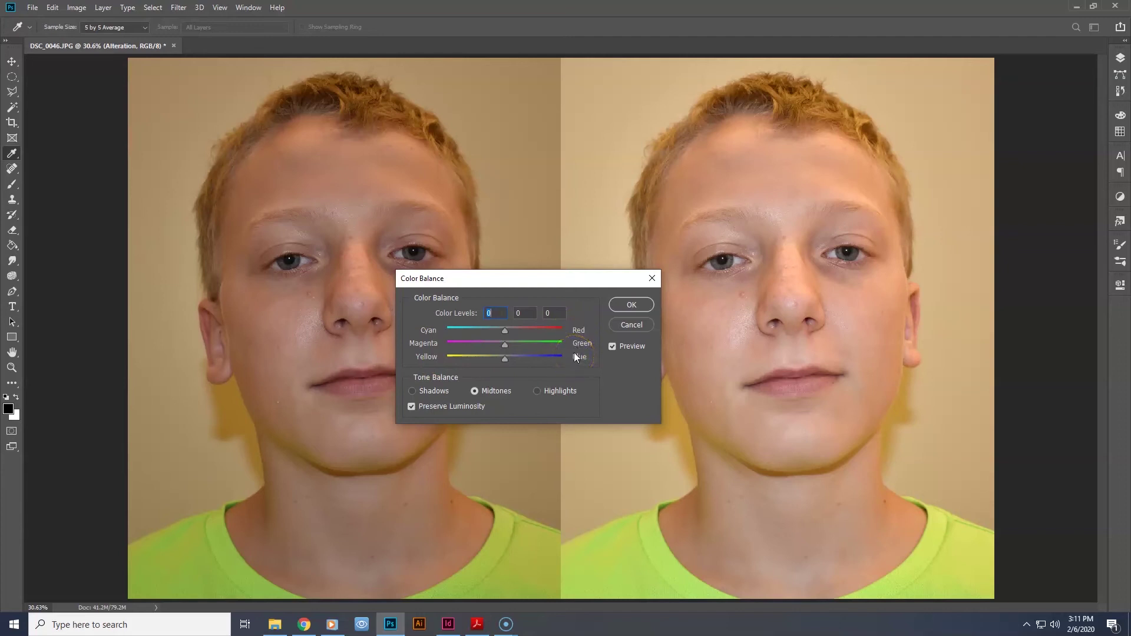
click(429, 393)
click(495, 392)
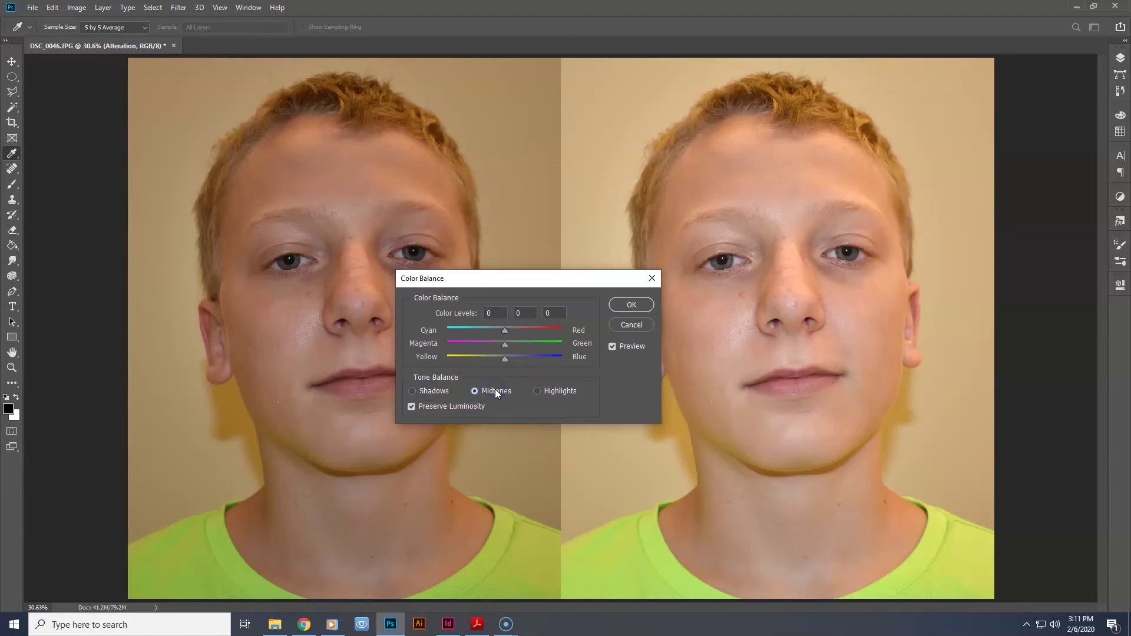
click(543, 391)
click(492, 393)
Shift the Alteration portrait's midtones slightly from yellow toward blue, compare using the preview, and apply the Color Balance
drag(504, 359, 514, 353)
drag(514, 345, 515, 360)
click(613, 347)
drag(518, 361, 512, 343)
click(630, 306)
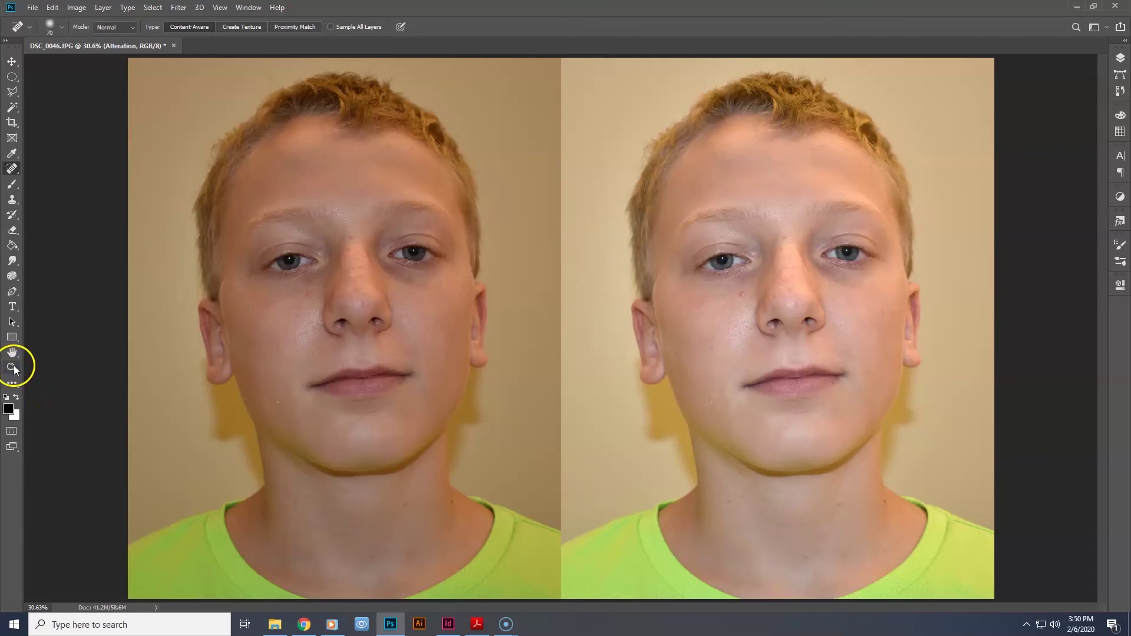
Switch to the Healing Brush for close-up retouching around the eyes and nose of the Alteration portrait
click(12, 368)
drag(676, 231, 874, 330)
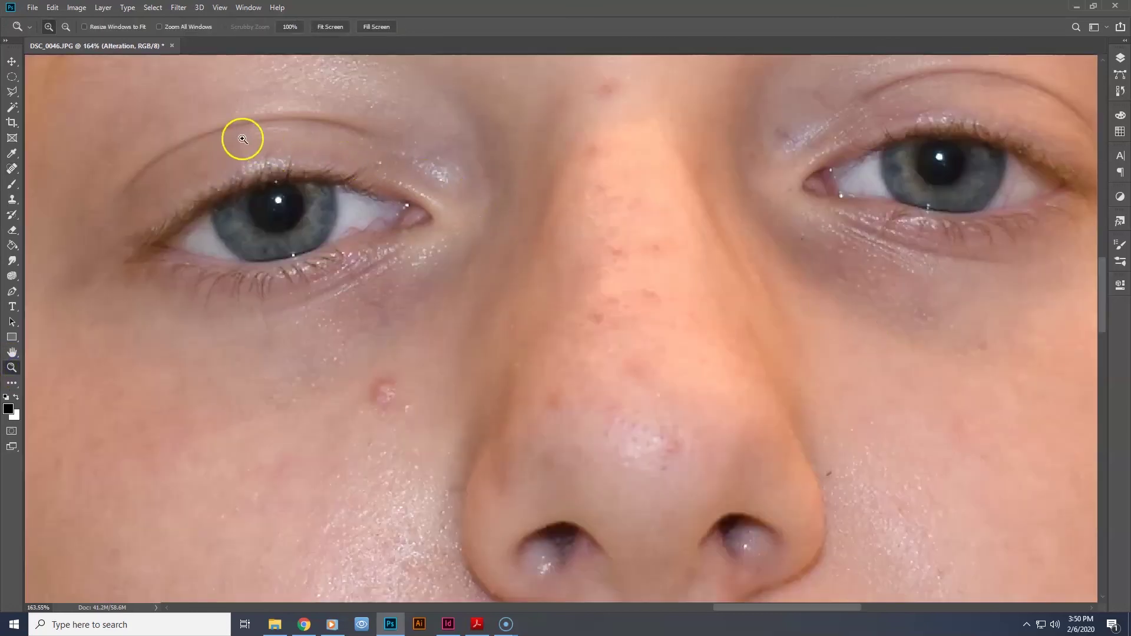
click(12, 171)
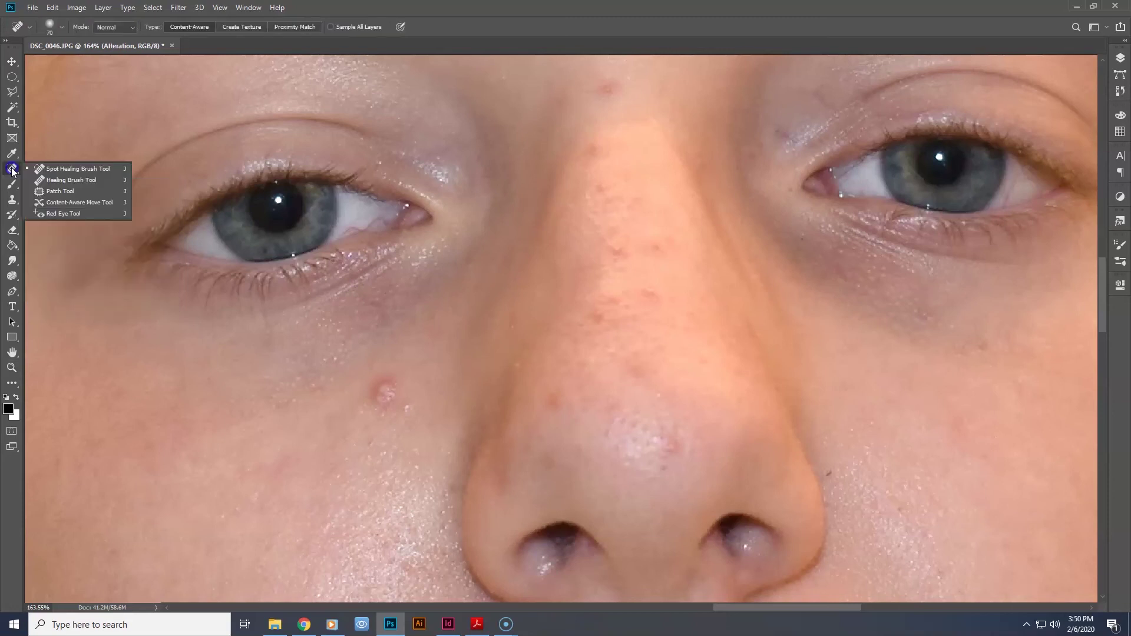
click(50, 181)
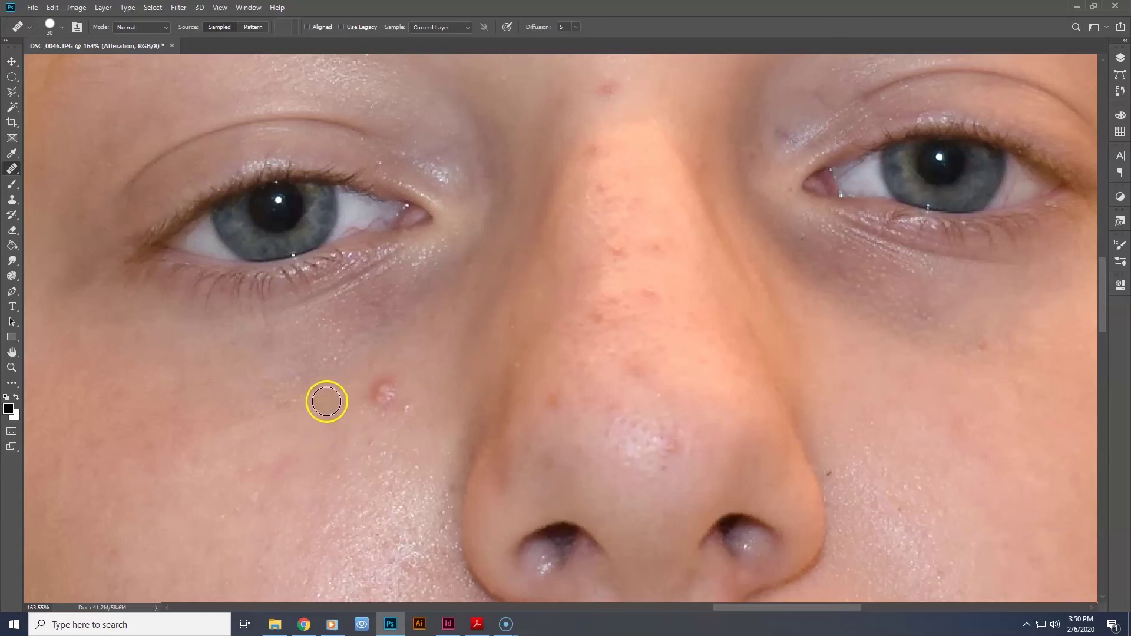
Try healing the red blemish on the cheek below the eye, and undo the stroke
click(383, 392)
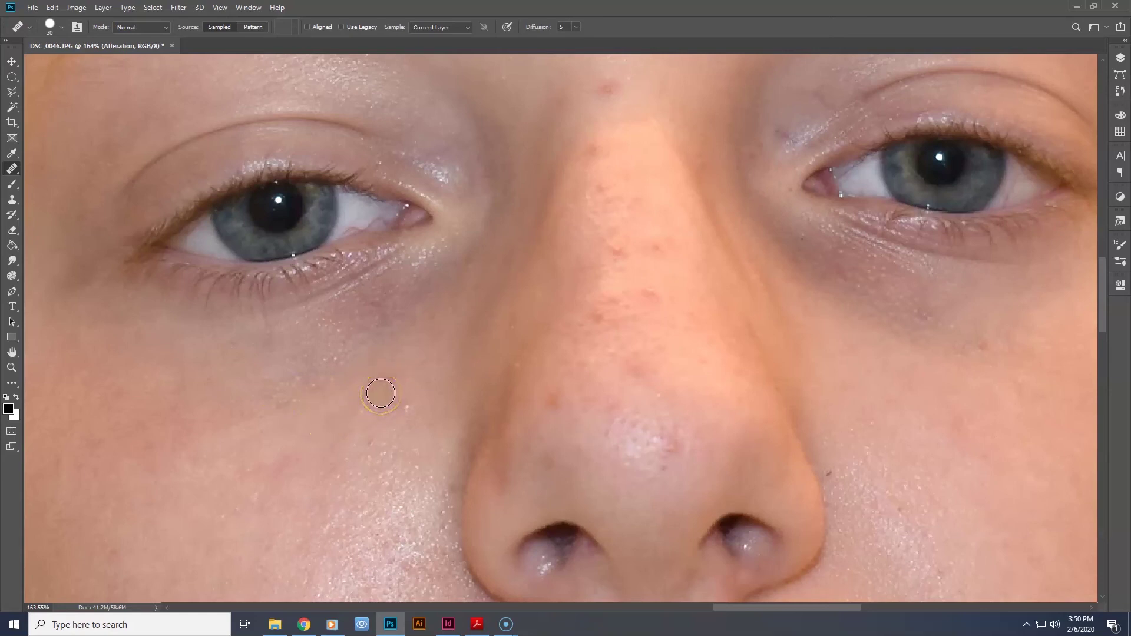
key(ctrl+z)
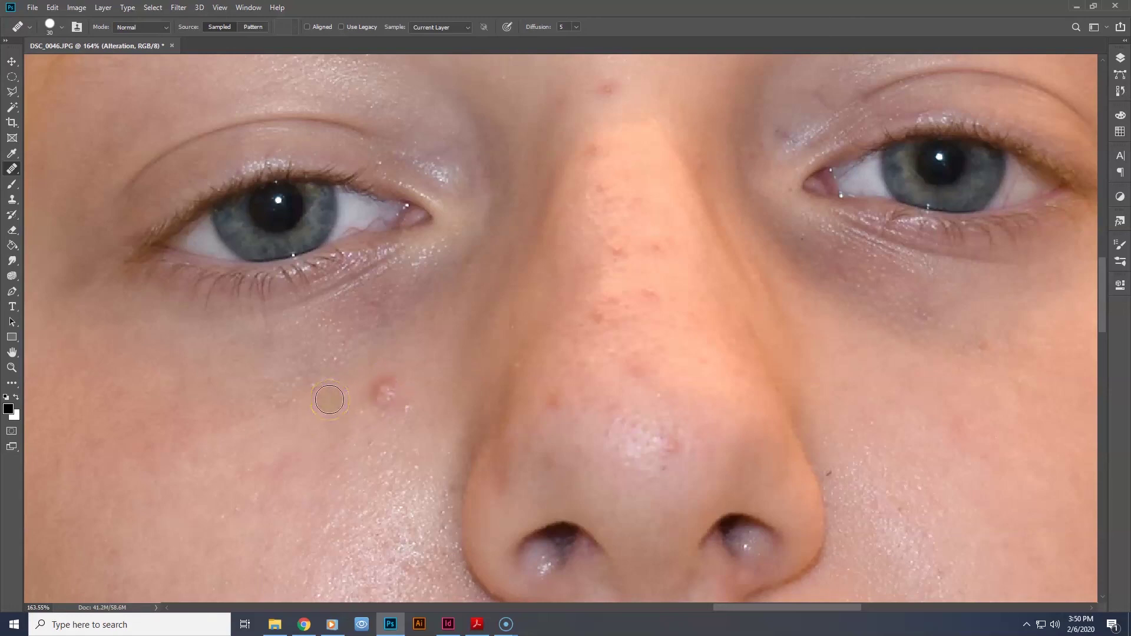
Set the Healing Brush size to 40 px and lower its hardness to the minimum for a soft edge
key(bracketright)
key(bracketright)
key(bracketright)
key(bracketleft)
click(62, 27)
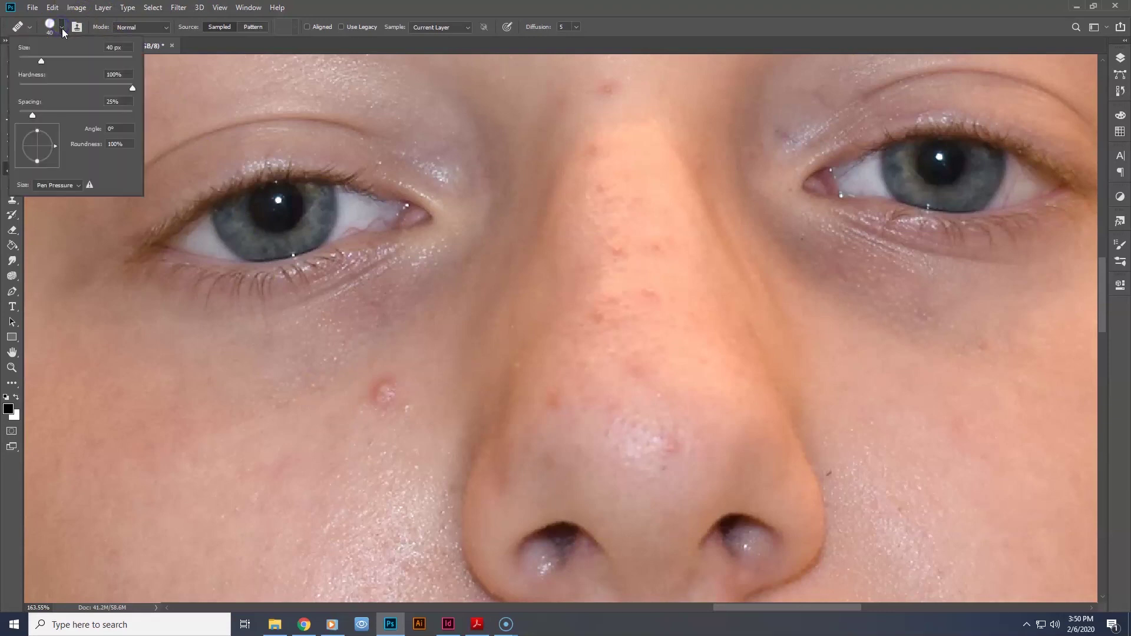
drag(132, 87, 17, 84)
click(202, 28)
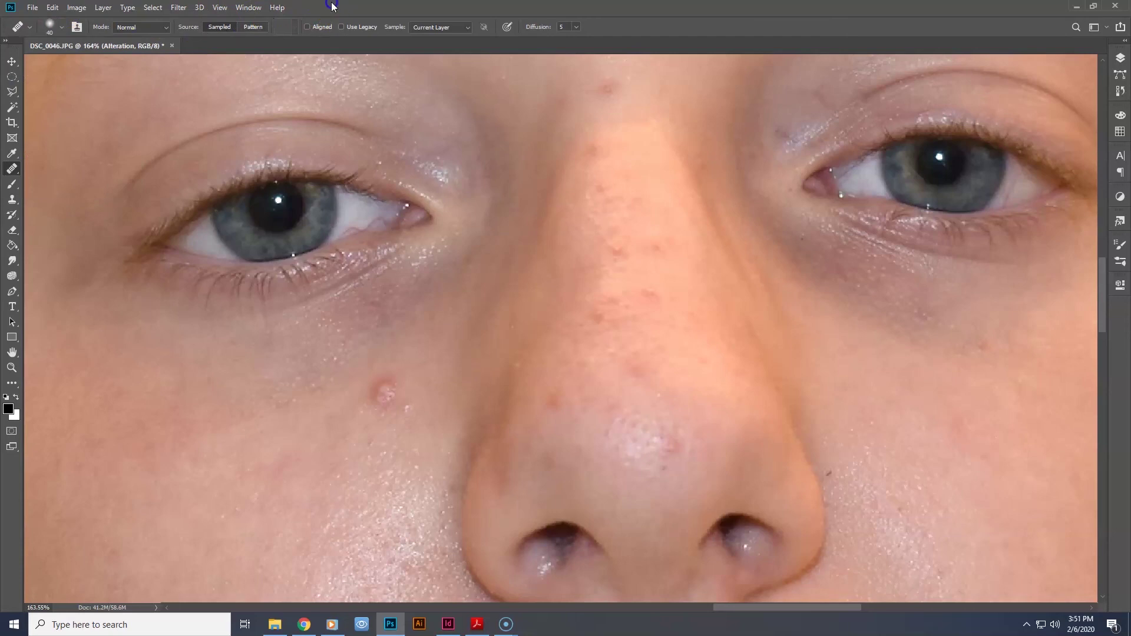
Heal the red cheek blemish below the eye with a 50 px brush, undoing the first trial and sampling clear skin just below it
click(382, 391)
key(bracketright)
key(bracketright)
key(ctrl+z)
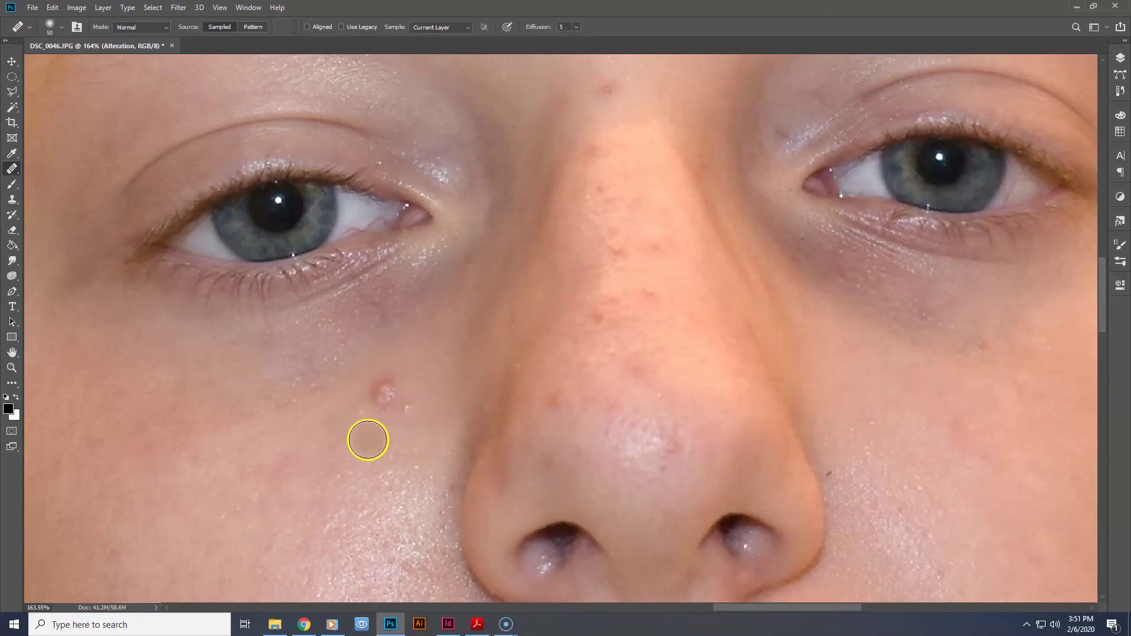
click(384, 394)
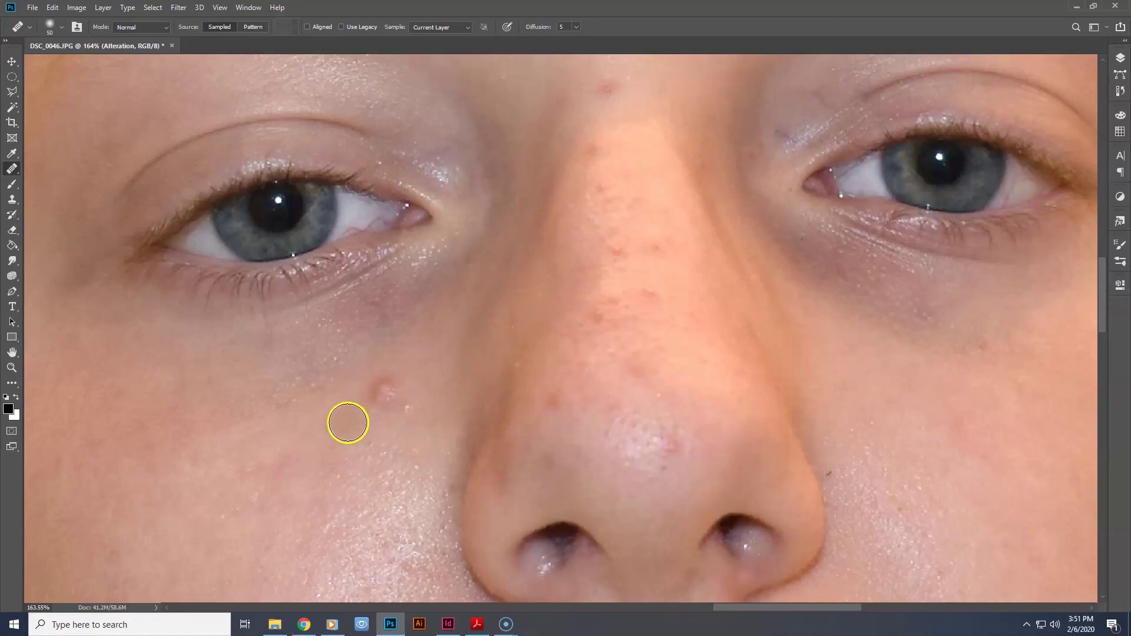
alt+click(348, 422)
mouse_move(376, 401)
mouse_down()
mouse_move(394, 391)
mouse_move(380, 395)
mouse_up()
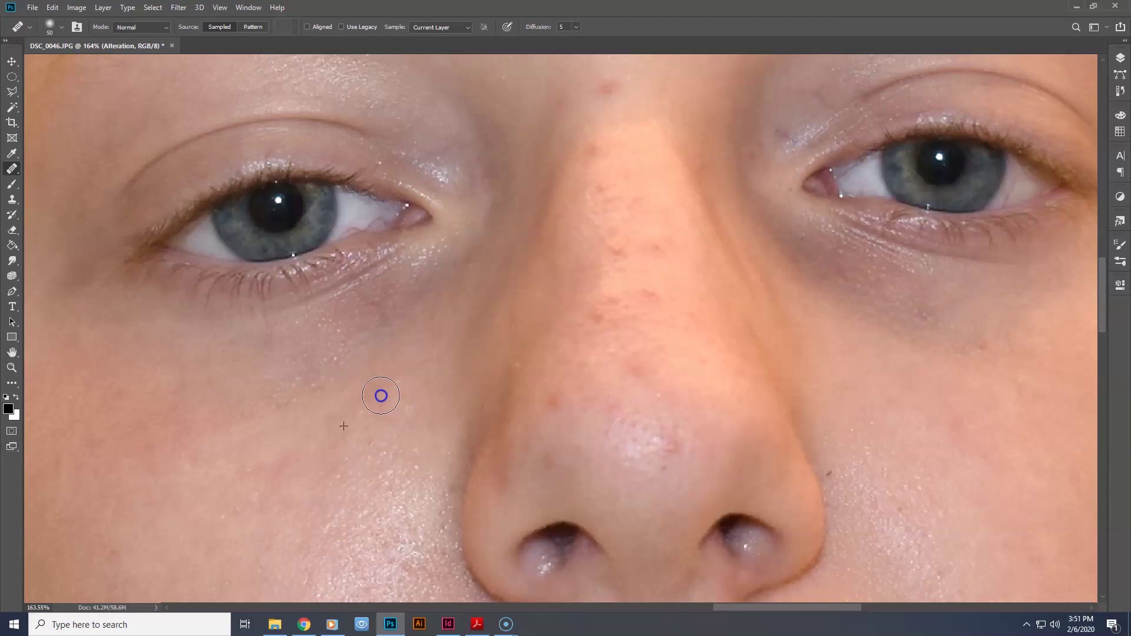
drag(381, 396, 381, 394)
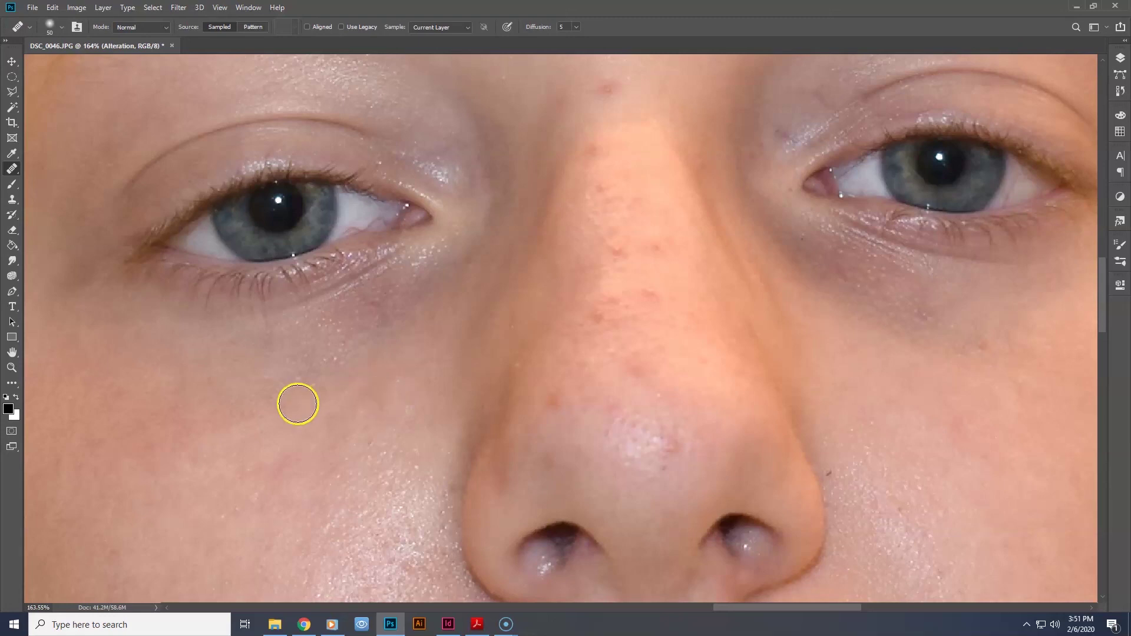
Heal the small light spots on the lower cheek between mouth and jawline with the Healing Brush reduced to 25 px
drag(298, 404, 455, 291)
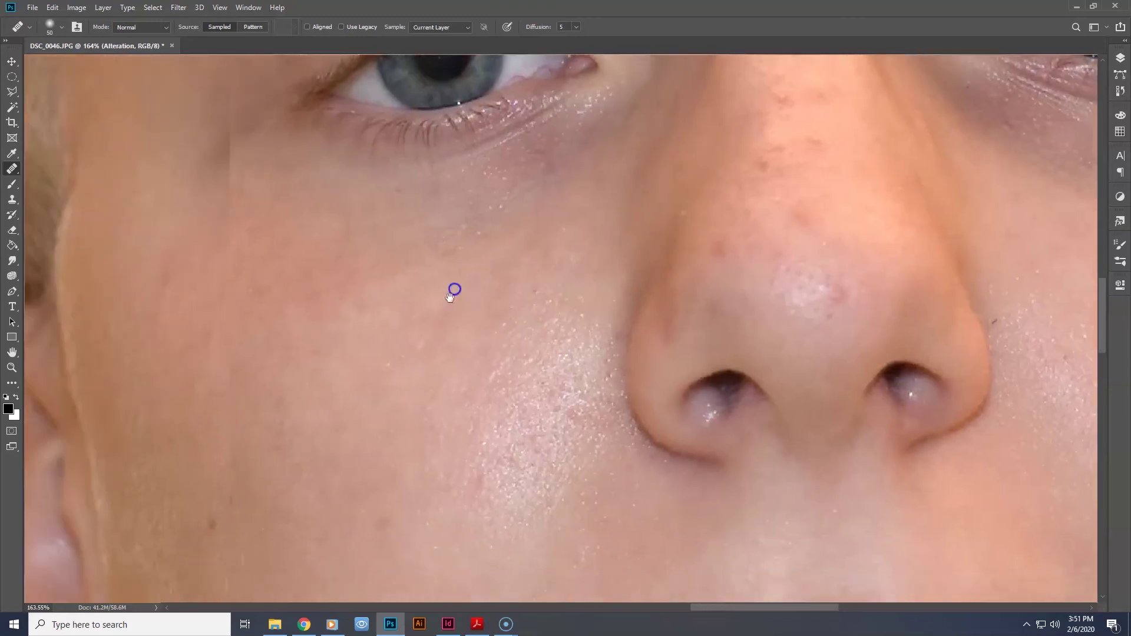
drag(366, 408, 397, 238)
drag(430, 359, 452, 191)
drag(463, 404, 437, 283)
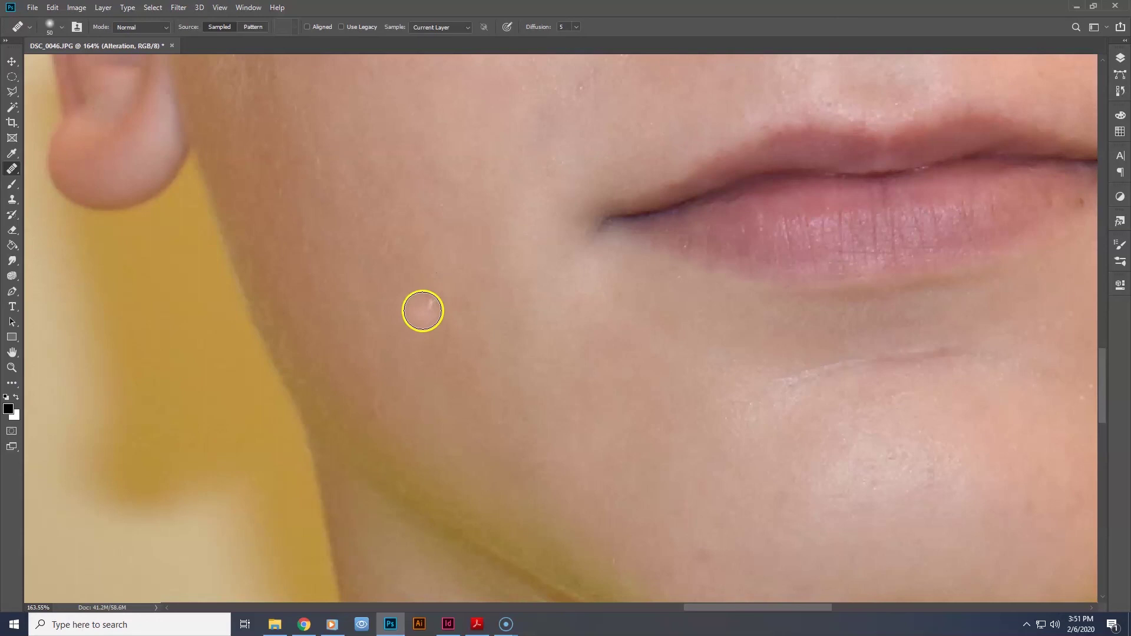
key(bracketleft)
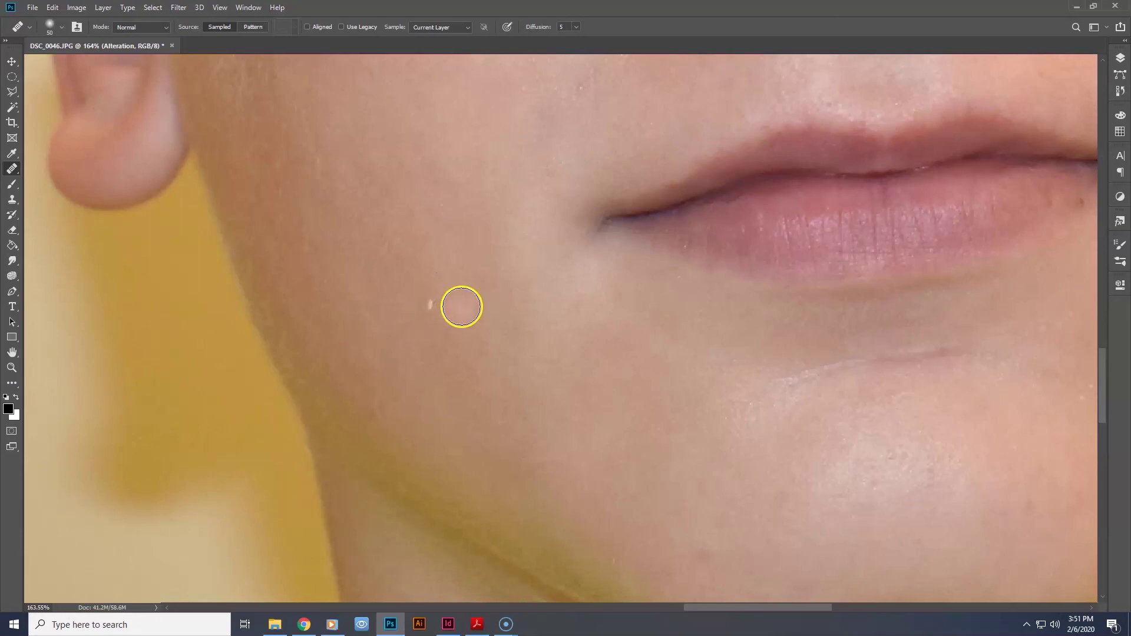
key(bracketleft)
key(bracketleft)
key(bracketleft)
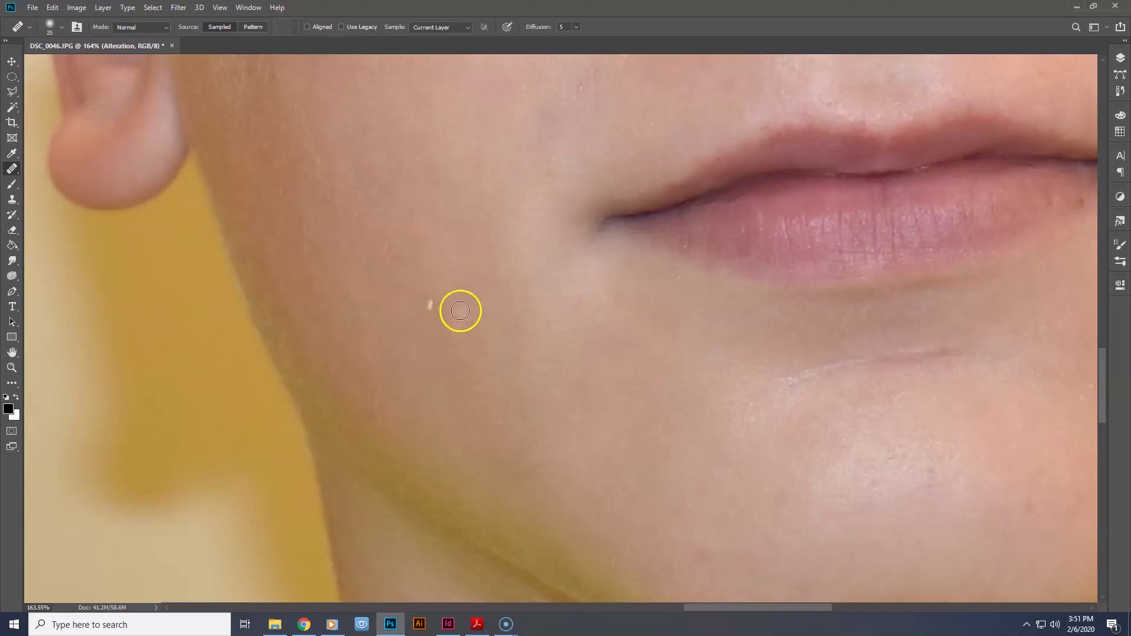
click(430, 309)
click(431, 305)
click(390, 358)
click(383, 374)
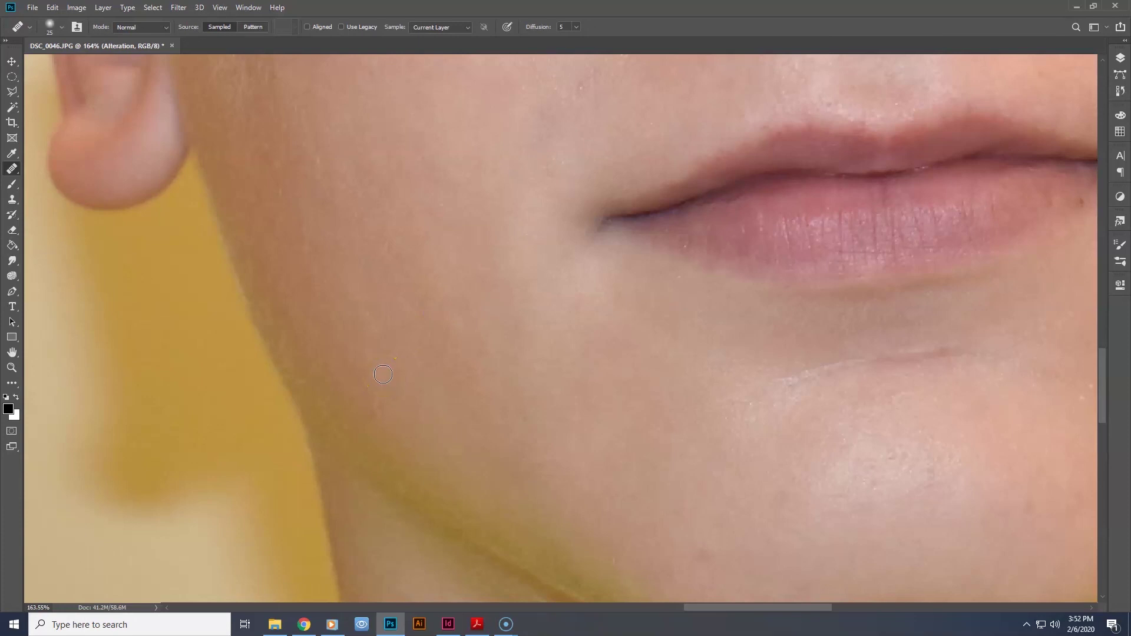